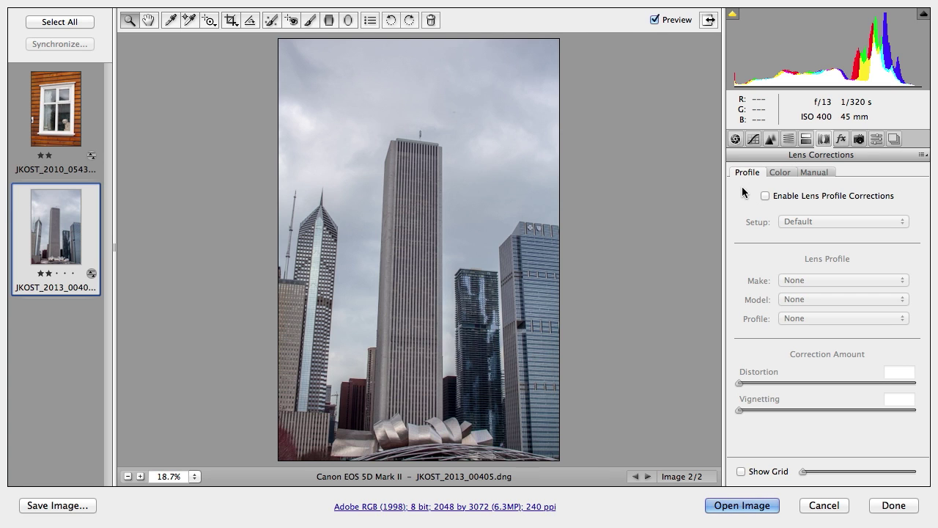
Enable lens profile corrections for the skyline photo and show its Color (chromatic aberration/defringe) settings.
left_click(765, 197)
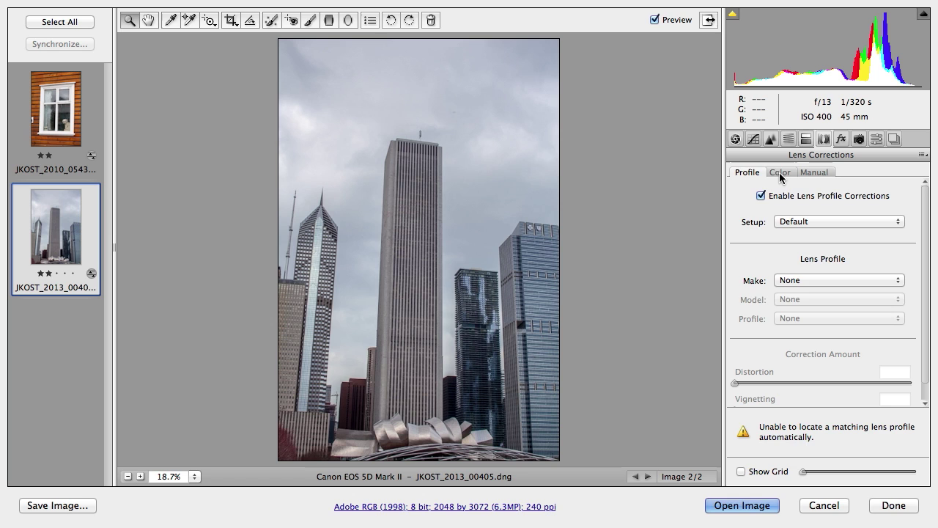
left_click(780, 173)
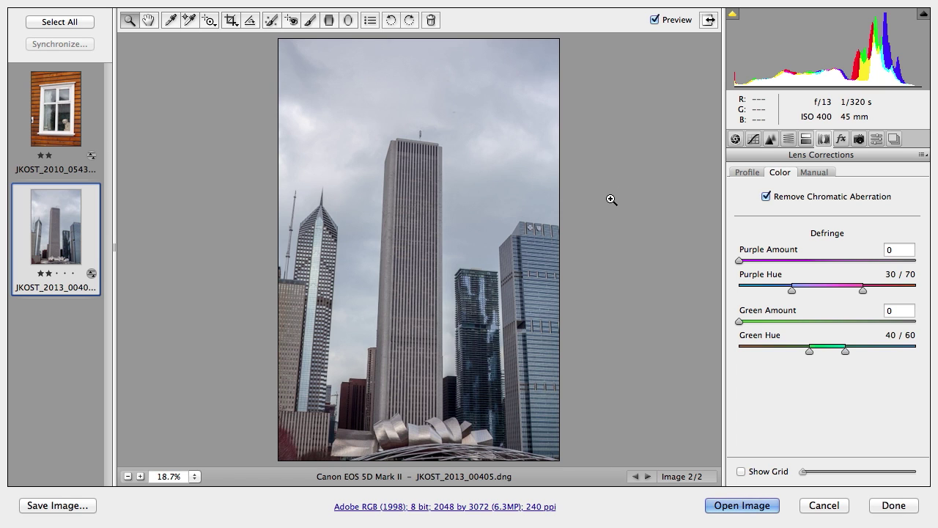
Compare Upright Auto, Off and Level on the skyline, settling on Vertical Upright correction.
left_click(817, 174)
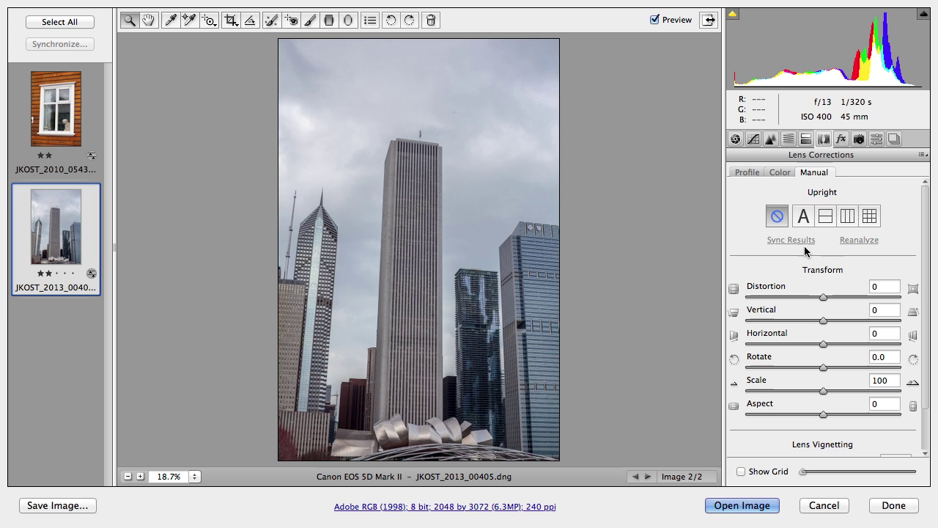
left_click(804, 217)
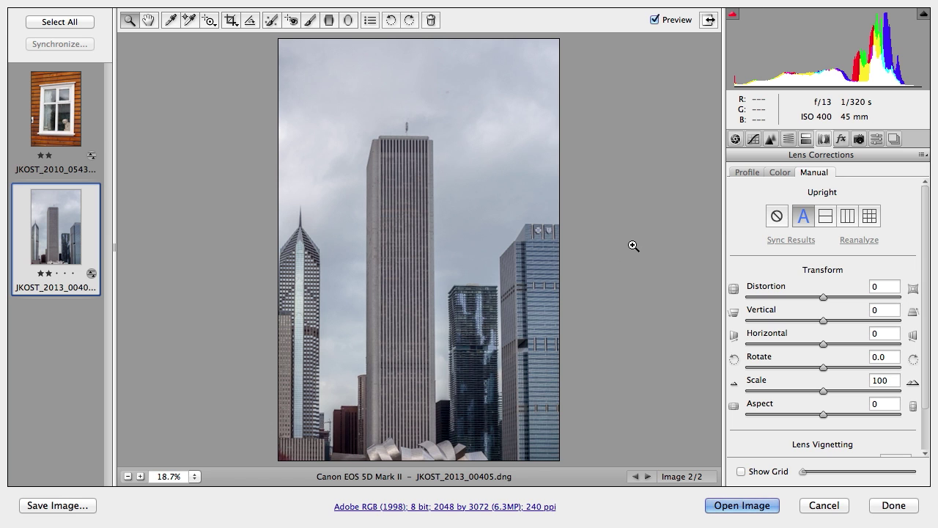
left_click(773, 217)
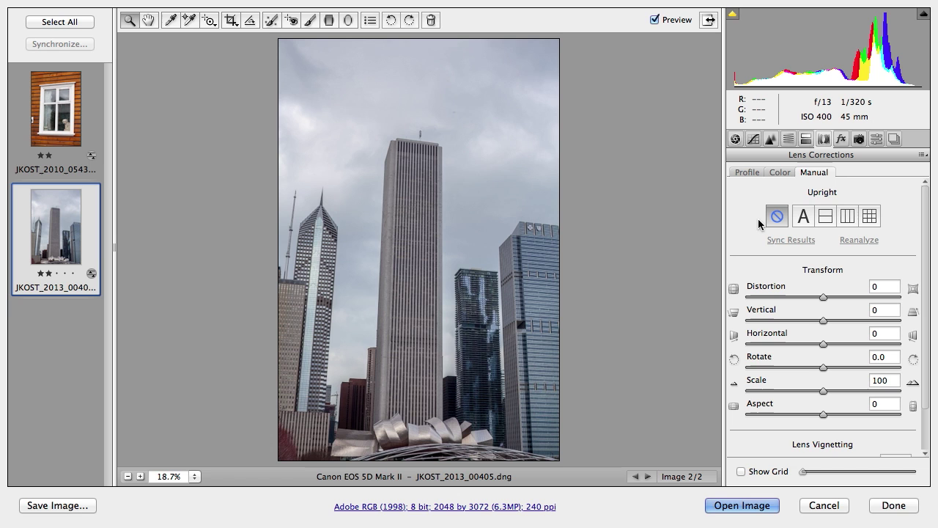
left_click(825, 221)
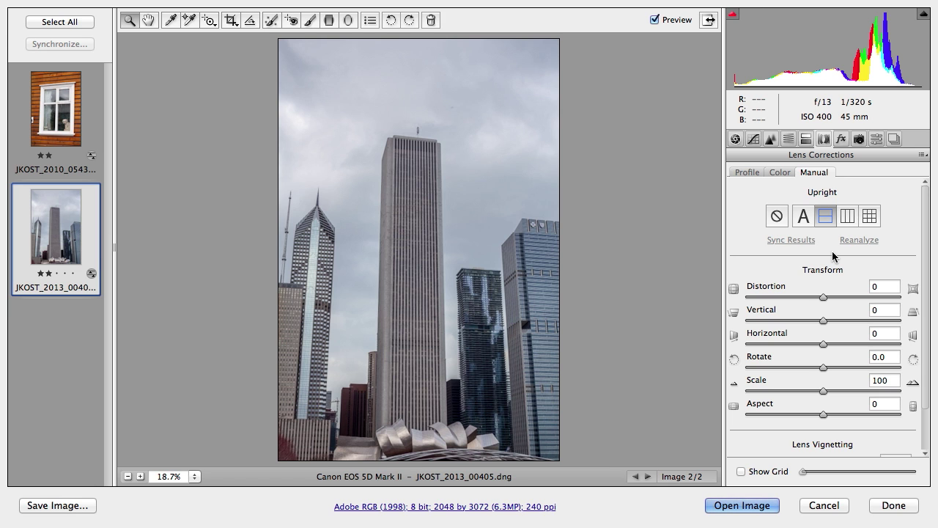
left_click(848, 217)
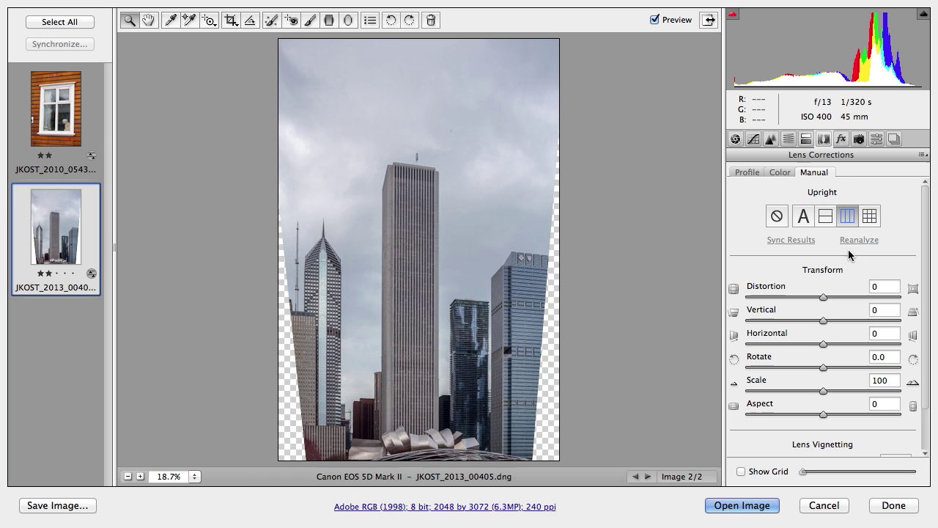
Turn on Show Grid and switch the skyline's Upright correction from Vertical to Full.
left_click(741, 471)
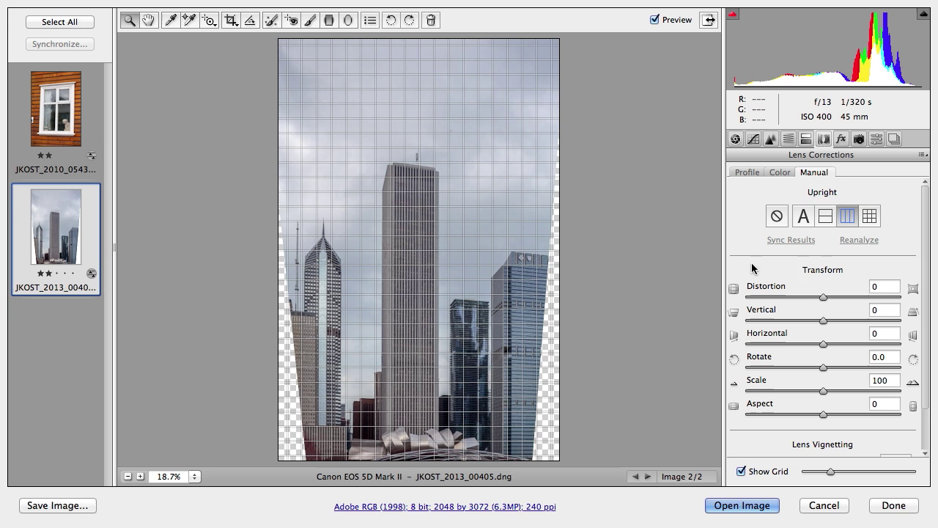
left_click(871, 217)
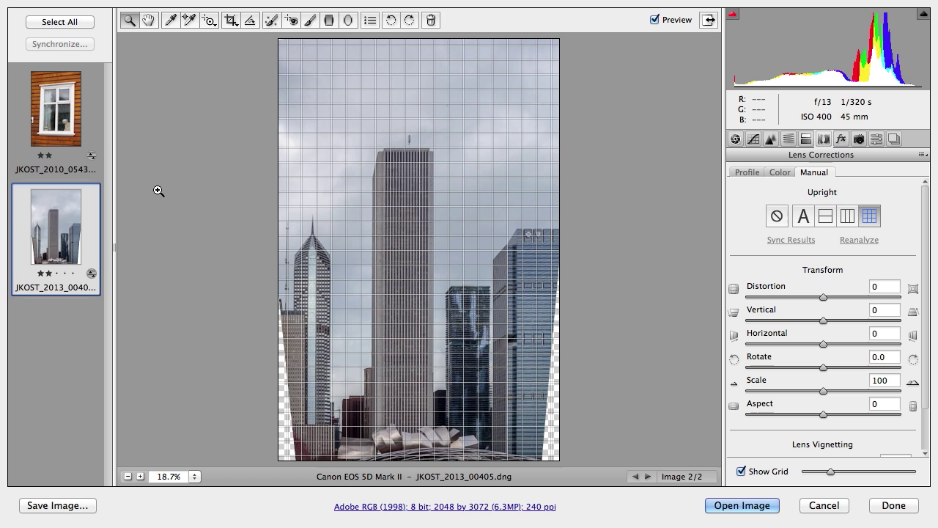
On the window photo, try each Upright mode ending on Full, hide the grid, set Aspect +26.
left_click(70, 135)
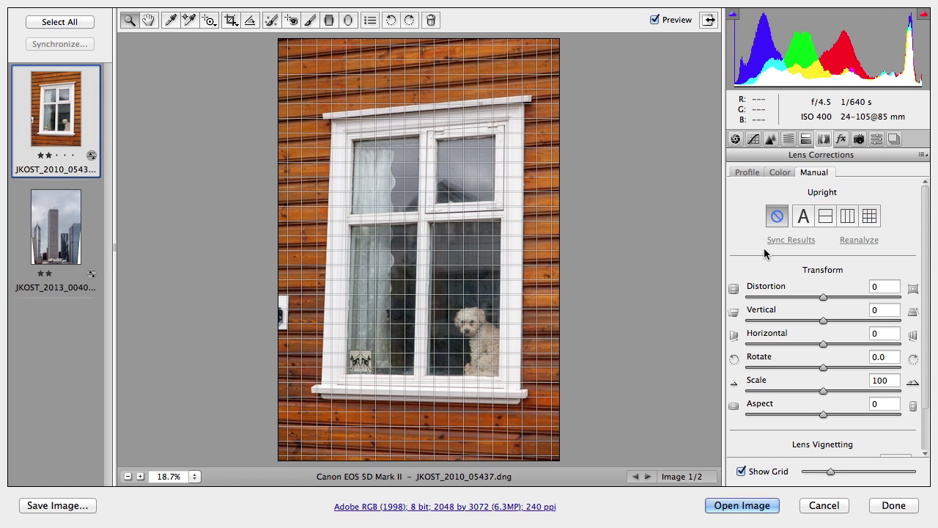
left_click(801, 220)
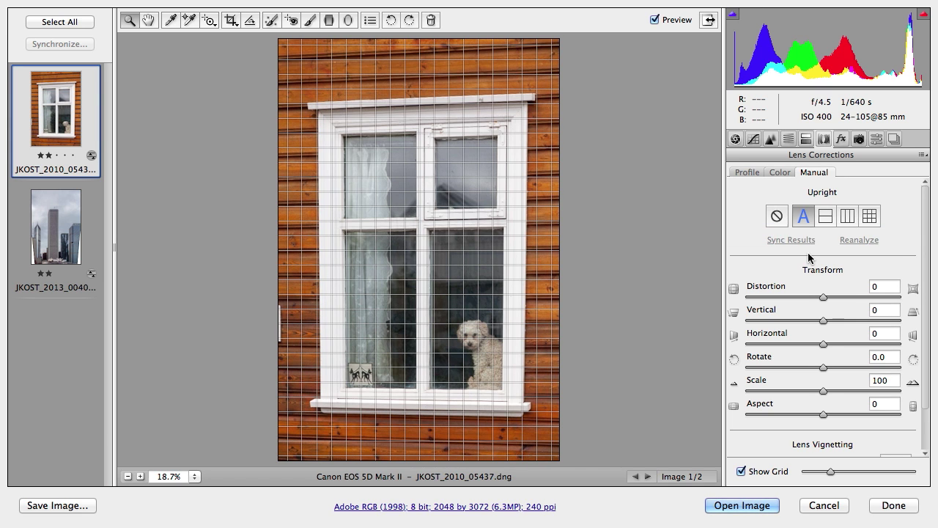
left_click(826, 217)
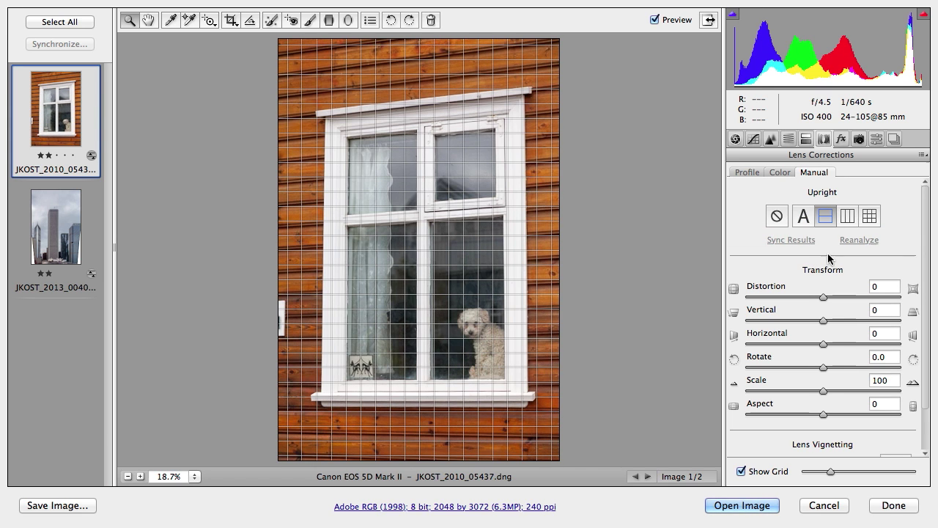
left_click(844, 217)
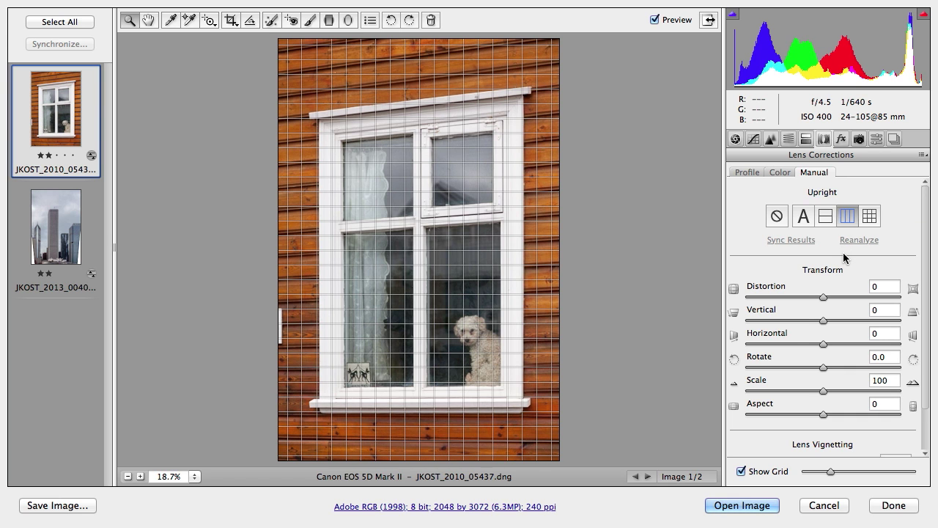
left_click(870, 217)
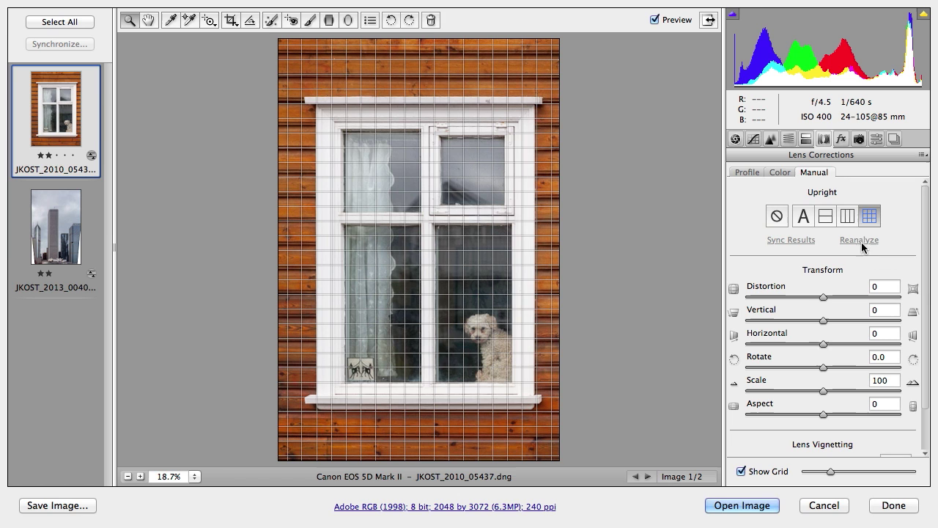
left_click(741, 471)
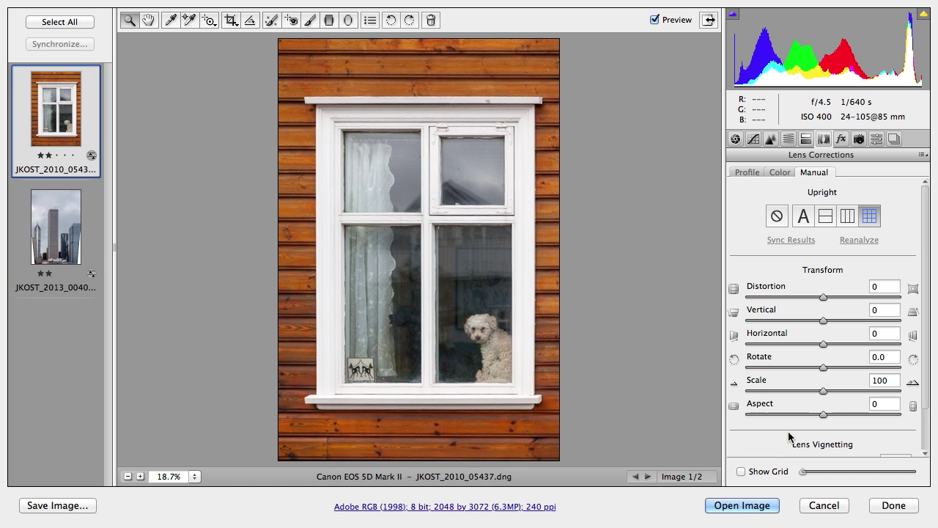
left_click_drag(823, 414, 843, 422)
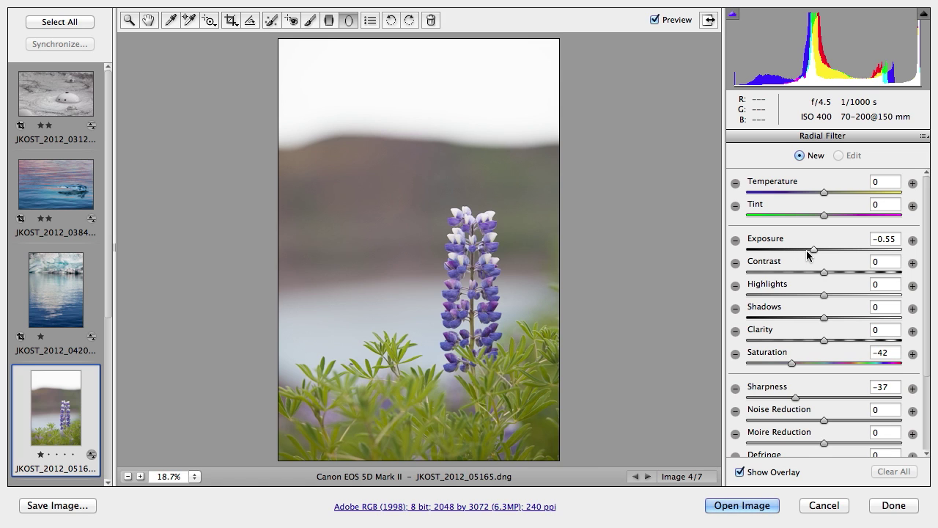
Draw a radial filter around the lupine with Exposure -1.40, Sharpness -72 and Saturation -56.
left_click(735, 240)
left_click_drag(816, 255, 797, 249)
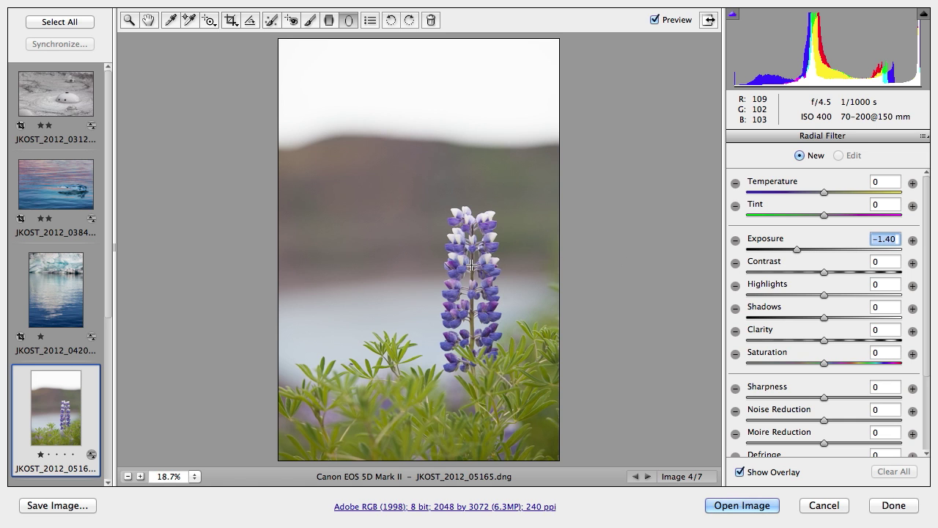
left_click_drag(472, 265, 512, 331)
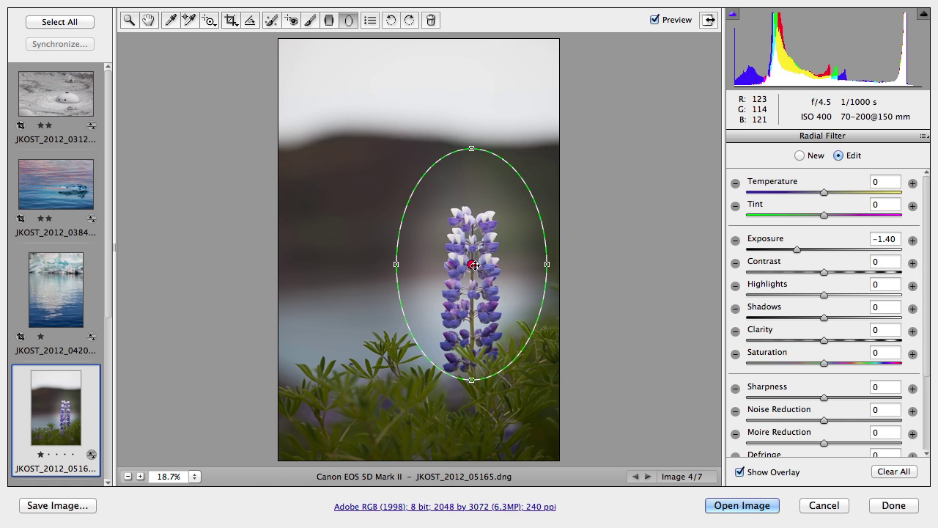
left_click_drag(467, 264, 477, 285)
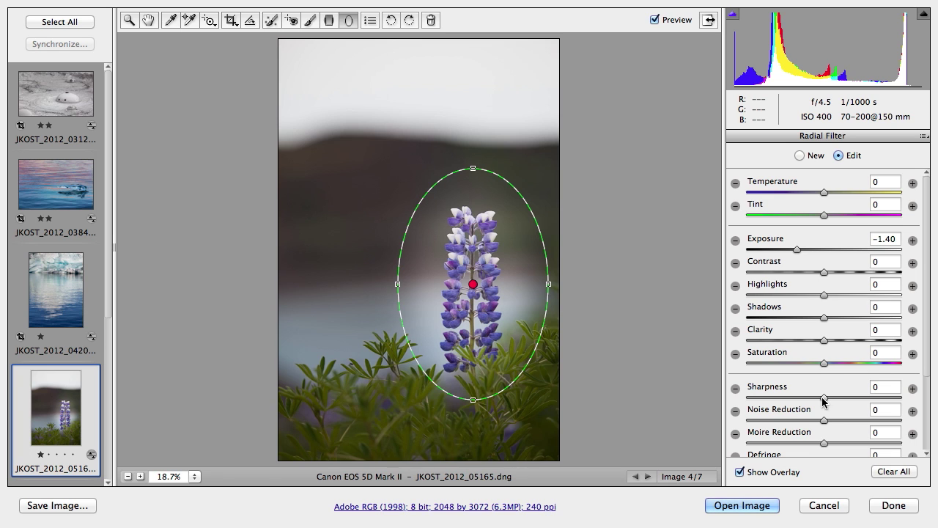
left_click_drag(824, 398, 769, 400)
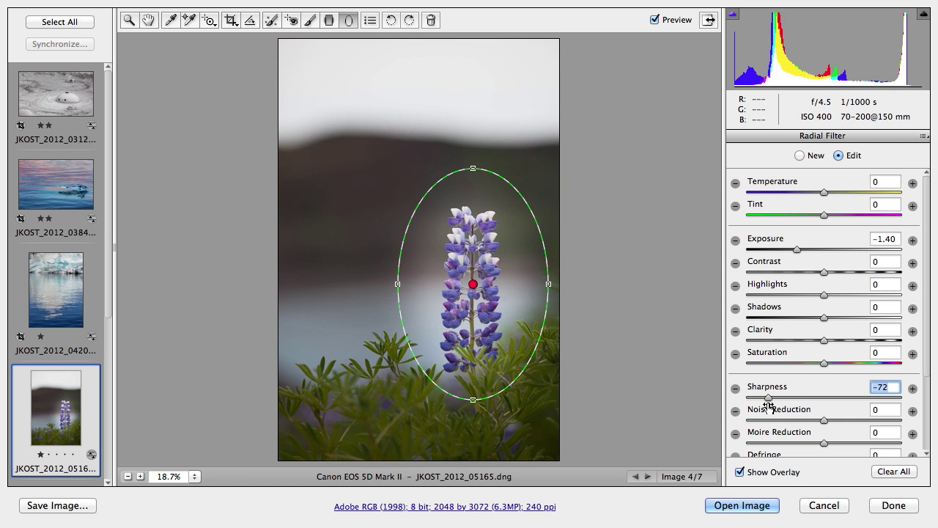
left_click_drag(824, 364, 781, 366)
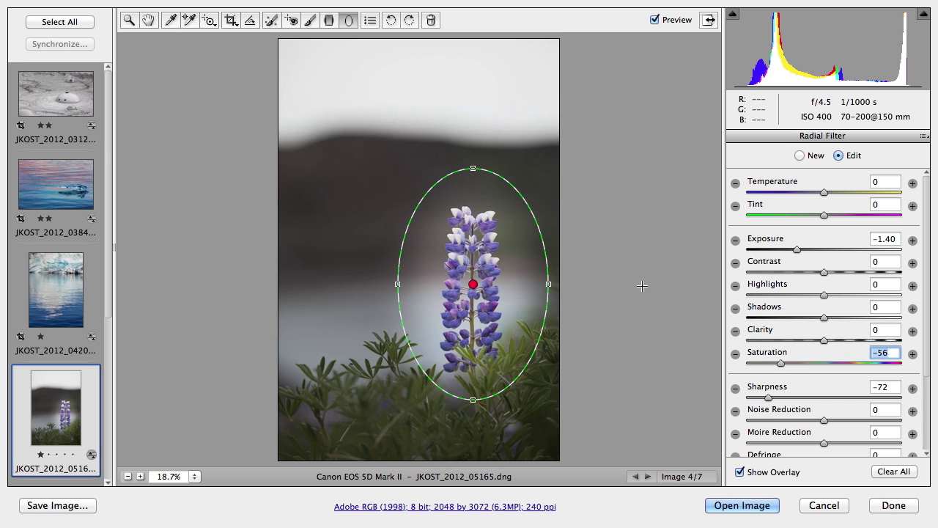
Draw a small radial filter on the flower top with +25 highlights, Saturation +30, Sharpness +30.
left_click(800, 156)
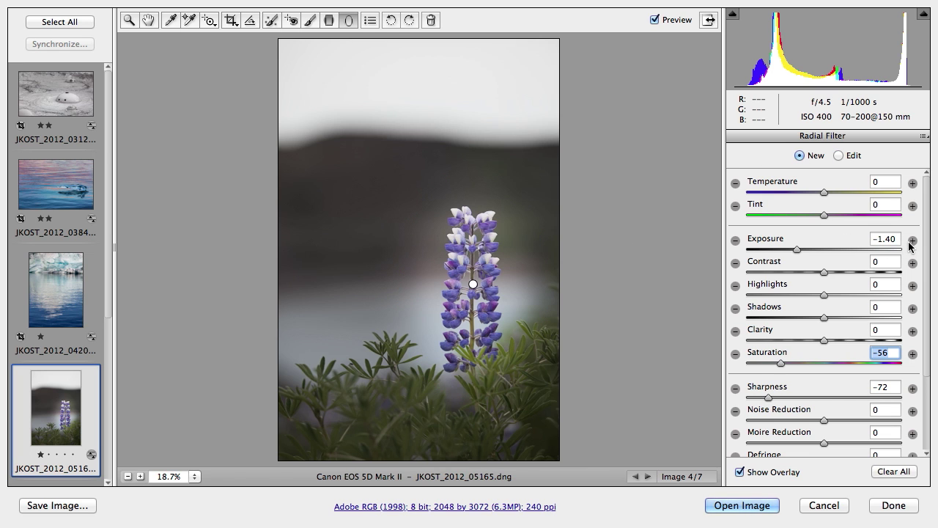
left_click(912, 285)
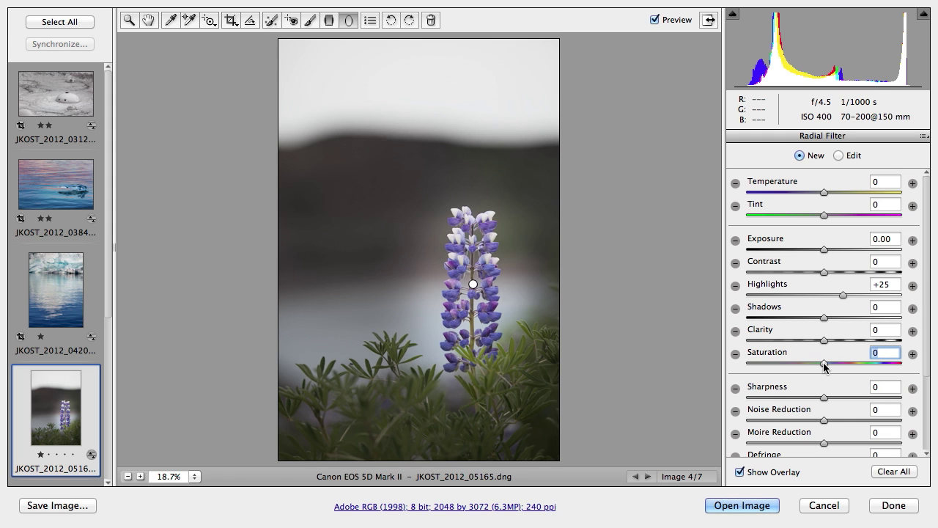
left_click_drag(824, 364, 847, 364)
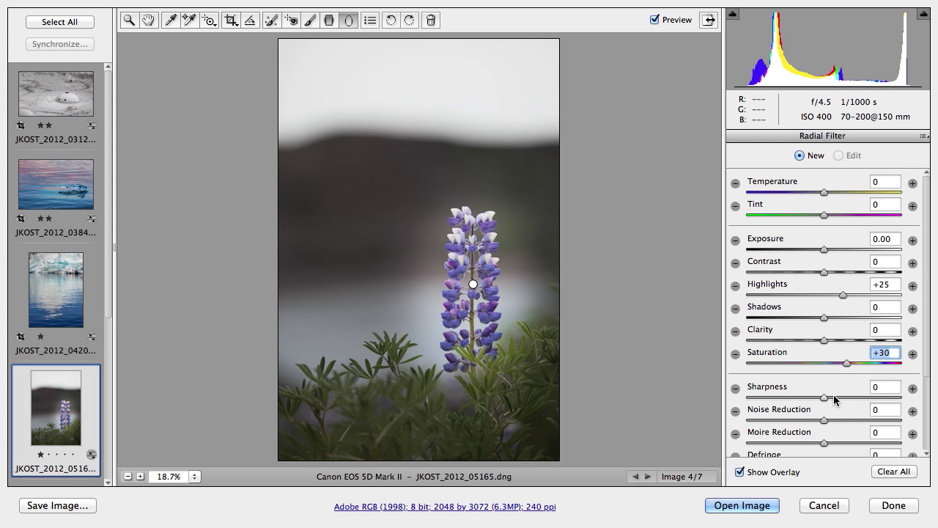
left_click_drag(825, 398, 847, 399)
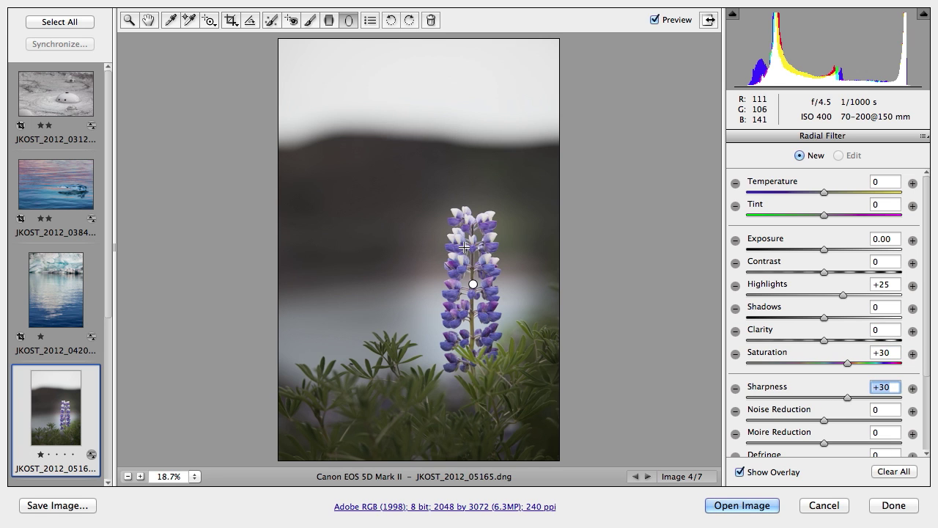
left_click_drag(470, 251, 495, 282)
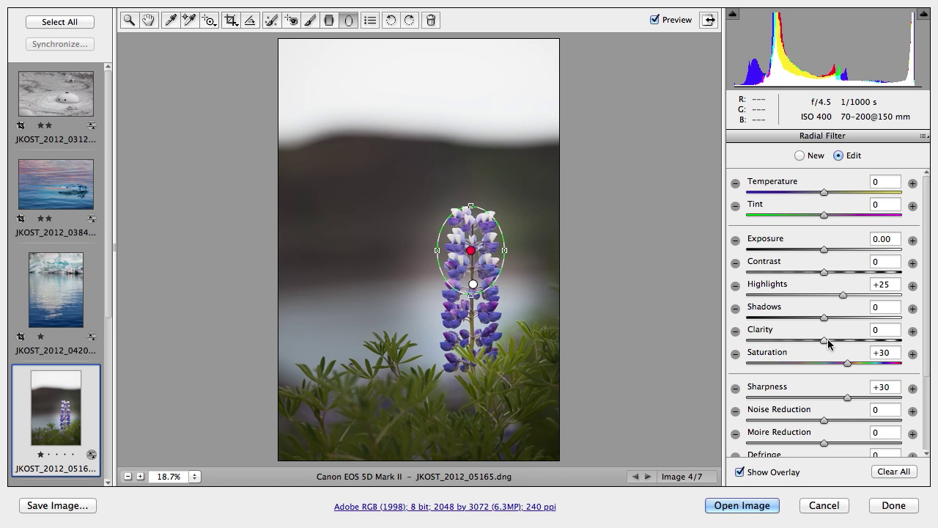
Set the small filter's Effect to Inside and compare the photo with the preview toggled off and on.
left_click_drag(929, 331, 928, 448)
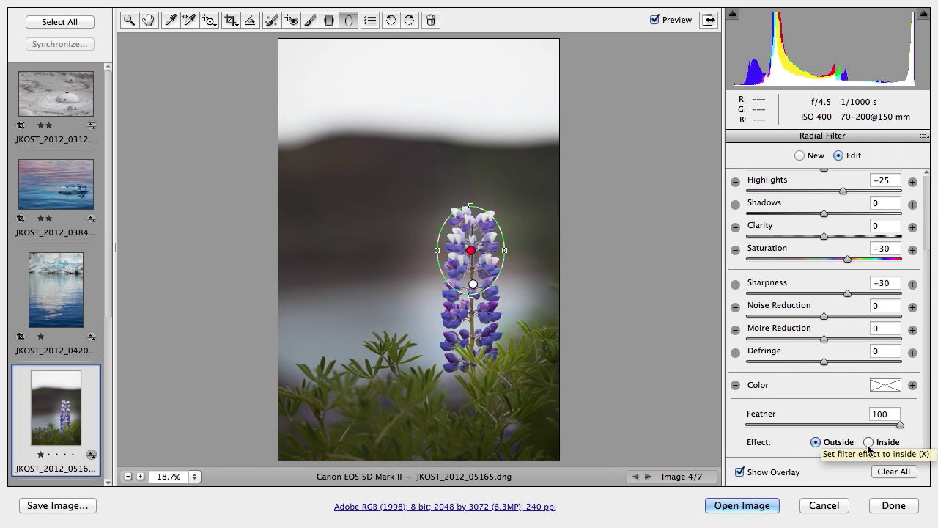
left_click(869, 442)
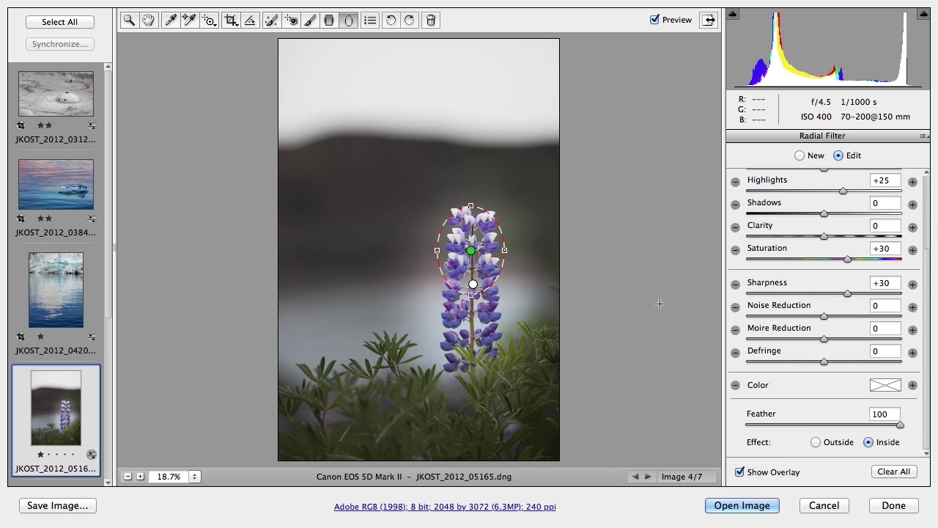
key("v")
key("p")
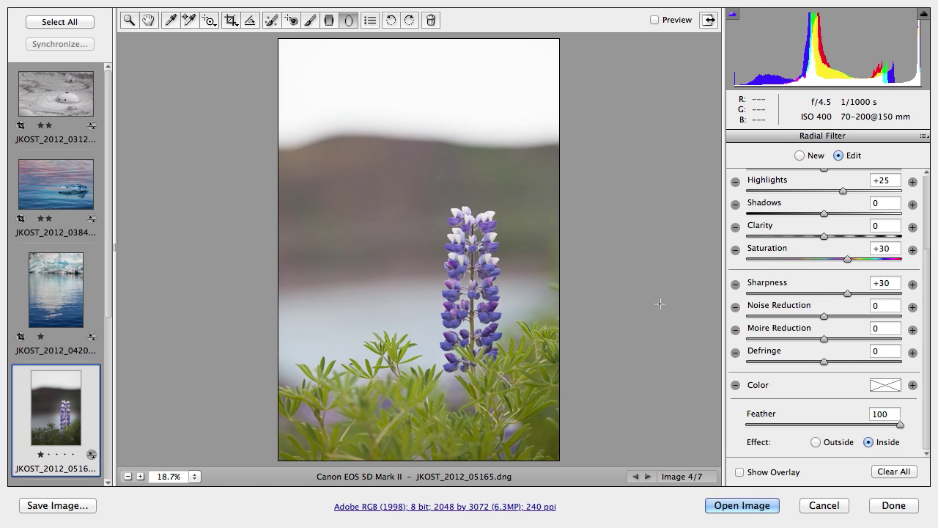
key("p")
key("p")
key("p")
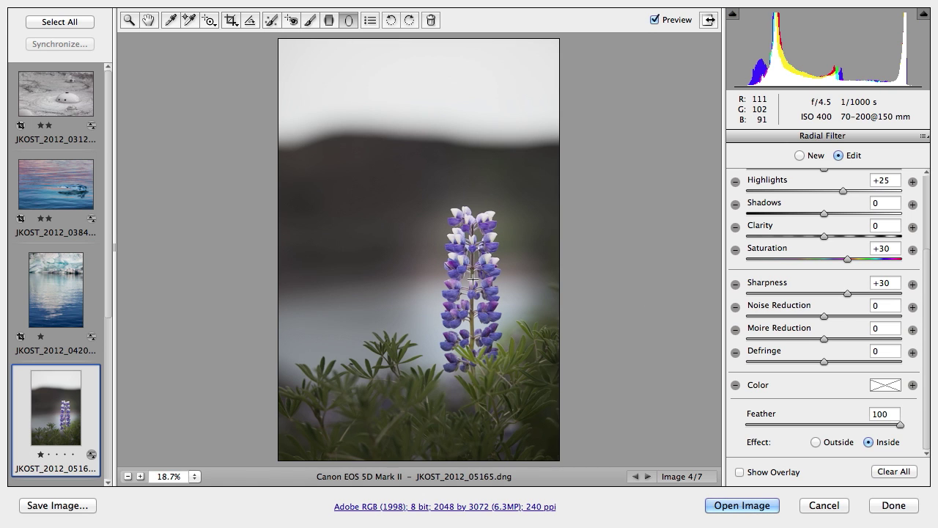
key("v")
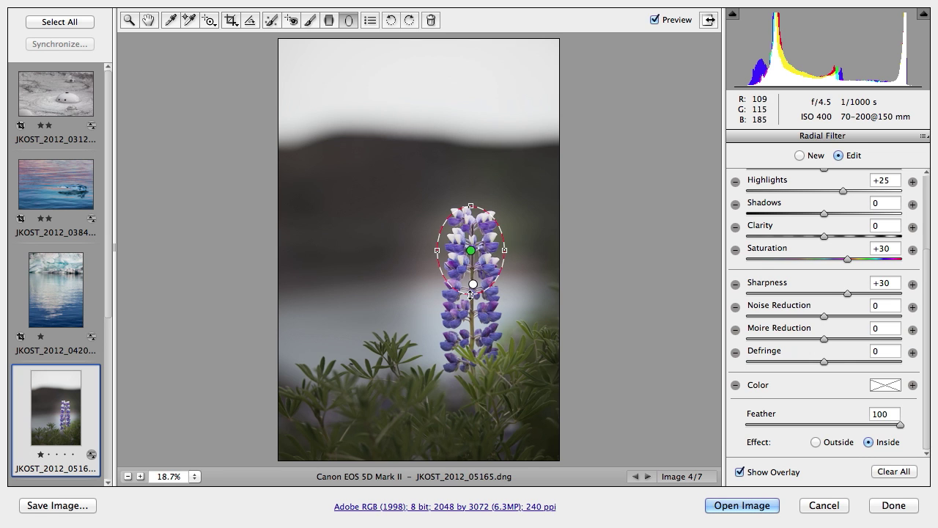
Select the larger surrounding radial filter and lighten its Exposure to -0.60.
left_click(472, 285)
scroll(825, 233, "up", 3)
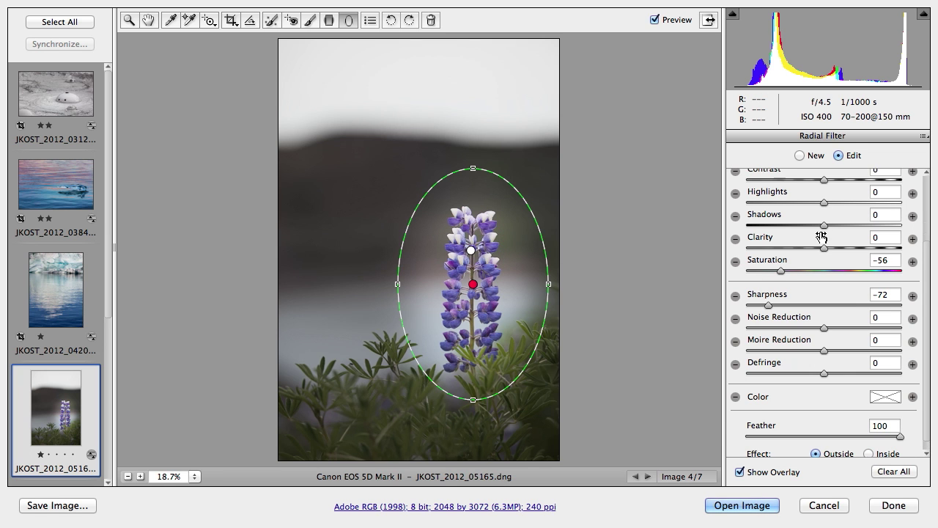
scroll(828, 227, "up", 1)
left_click_drag(800, 217, 815, 222)
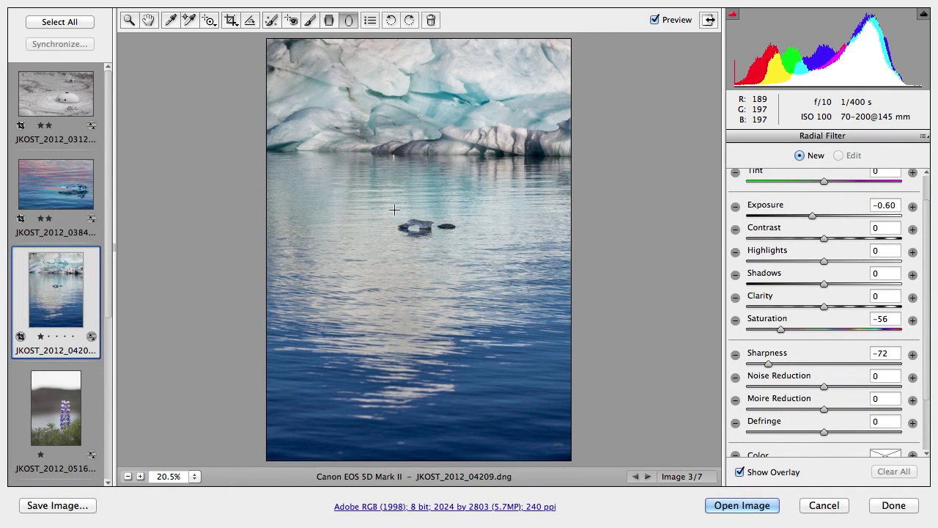
With Spot Removal set to Heal, brush over the floating ice chunk in the water.
key("b")
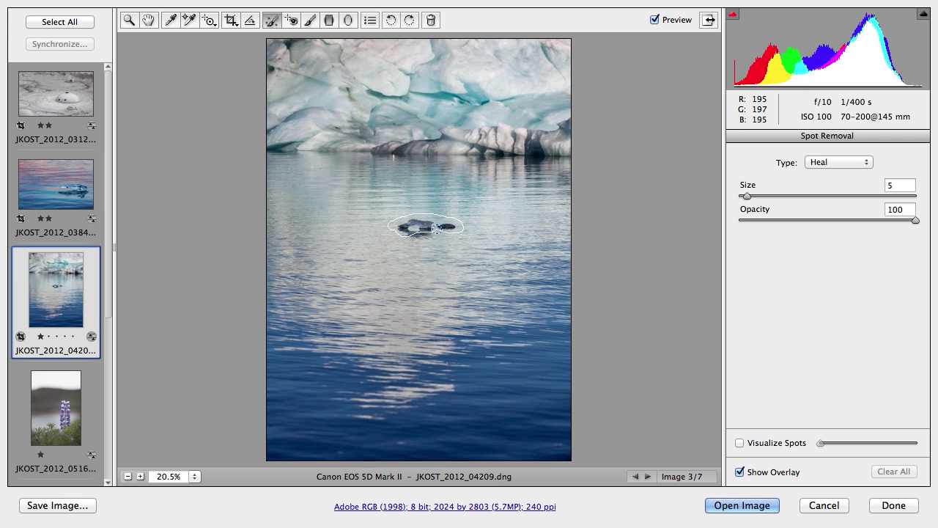
left_click_drag(403, 233, 405, 234)
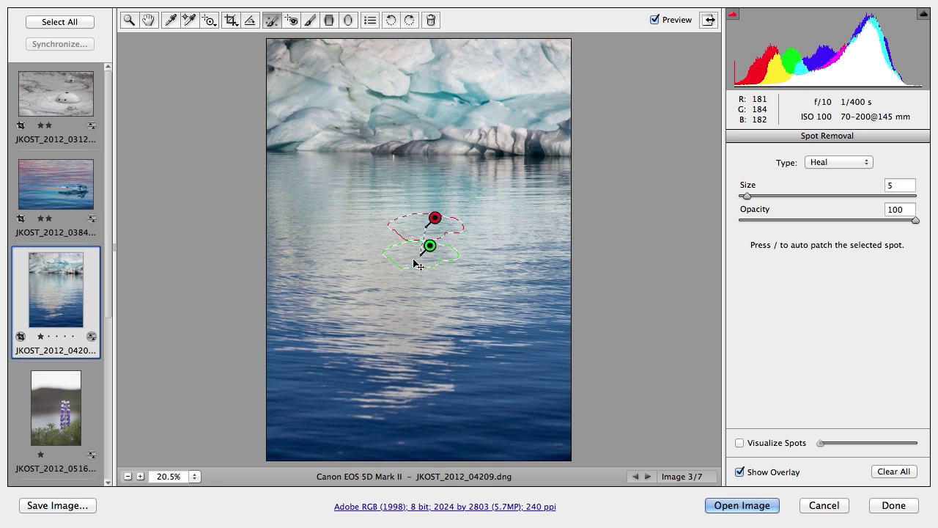
left_click(852, 161)
left_click(852, 161)
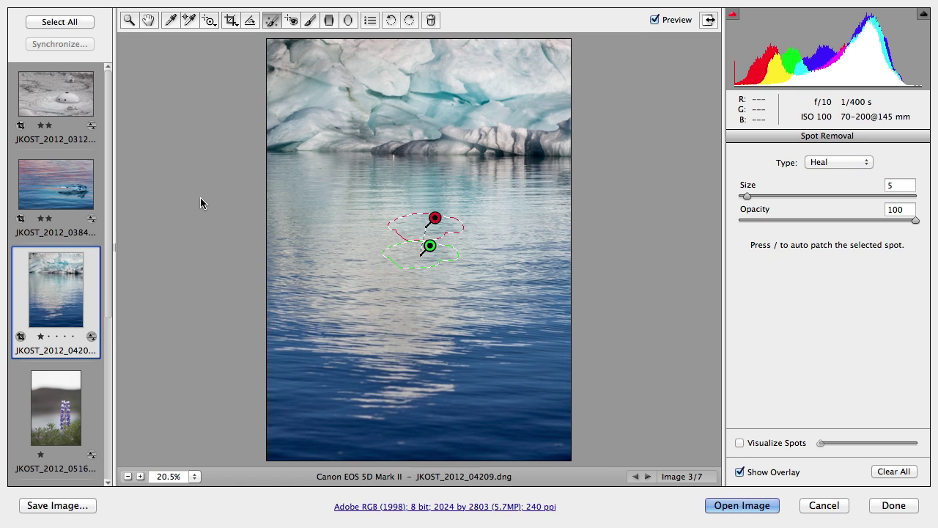
Move the heal's source to clean water on the left and check the repair without overlays.
key("v")
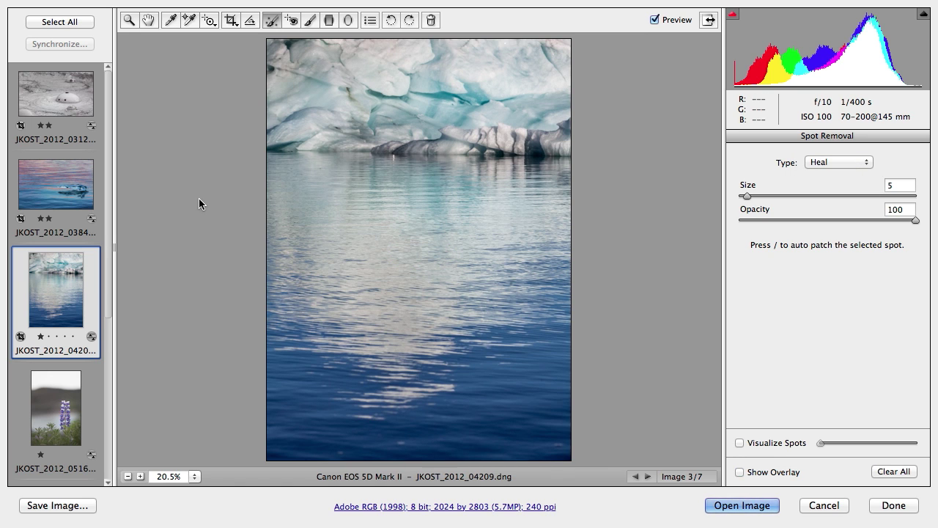
key("v")
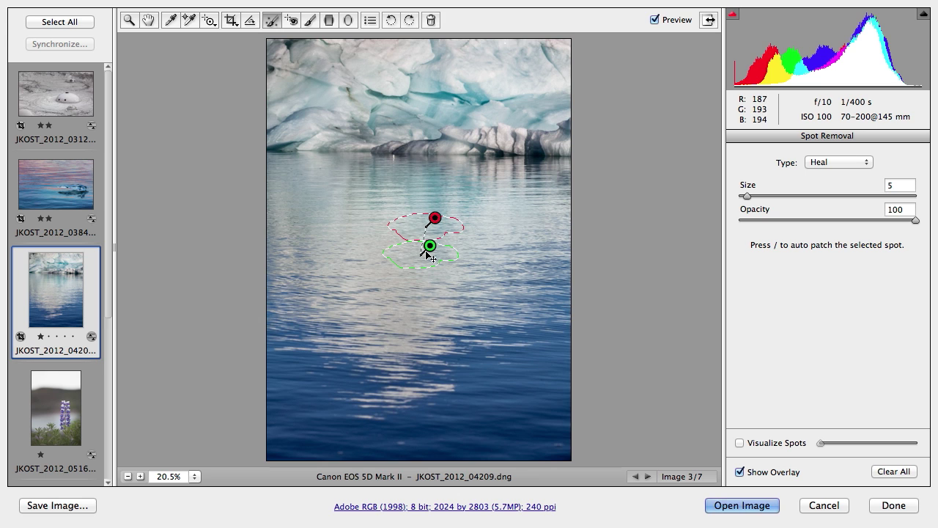
mouse_move(431, 253)
left_mouse_down()
mouse_move(407, 254)
mouse_move(358, 229)
left_mouse_up()
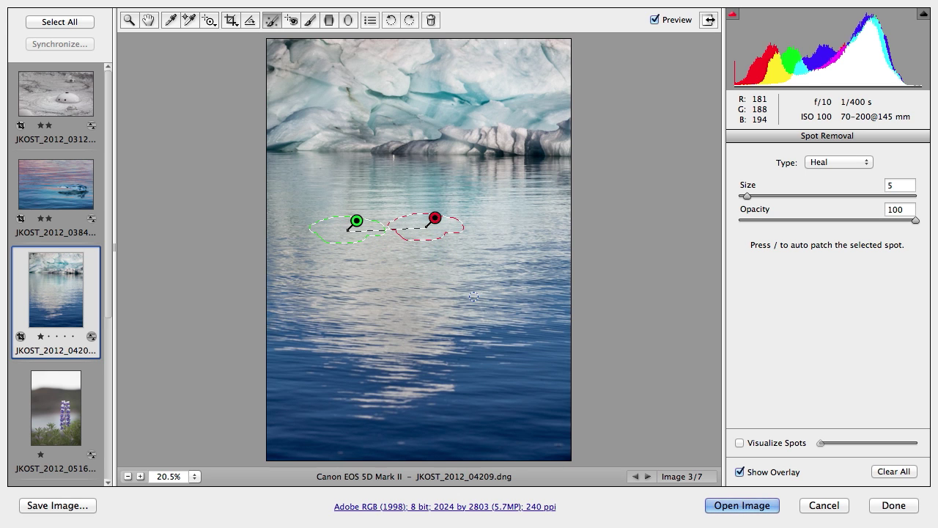
key("v")
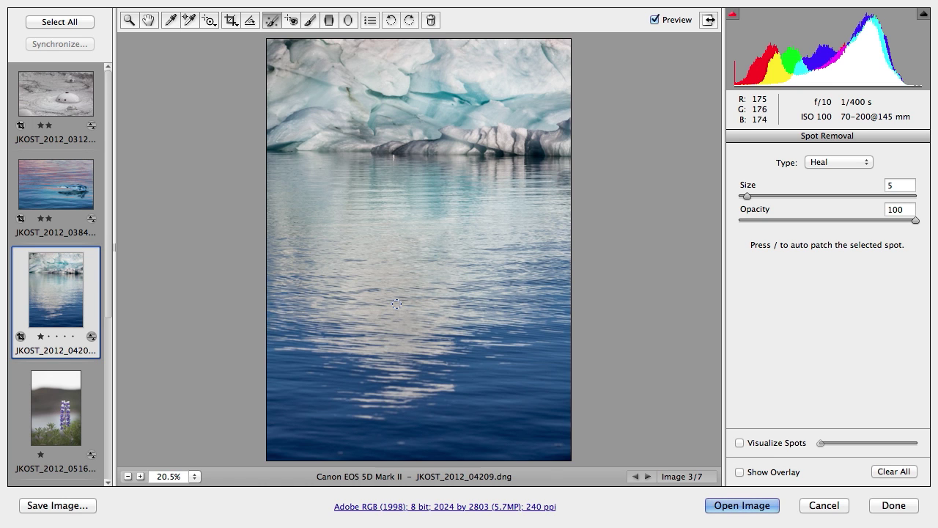
Open JKOST_MB_2012_0267.dng from the filmstrip and heal three dark dust specks in its foreground.
left_click_drag(107, 274, 109, 465)
left_click(61, 245)
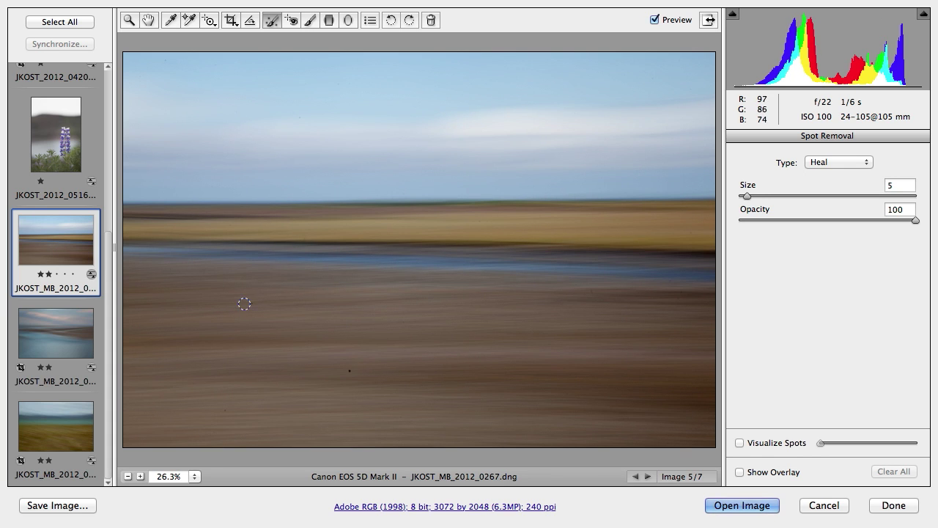
left_click(251, 302)
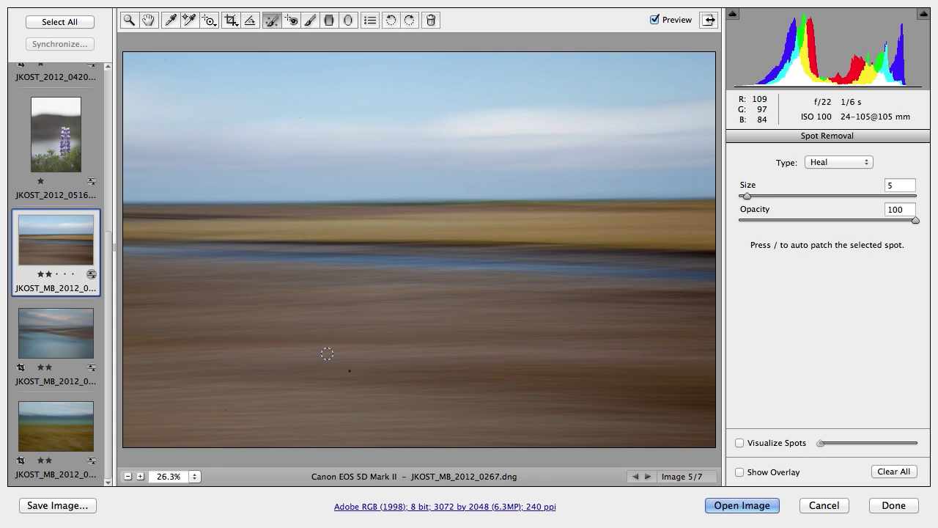
left_click(349, 371)
left_click(224, 411)
Turn on Visualize Spots and raise its threshold to reveal more dust in the landscape.
left_click(740, 442)
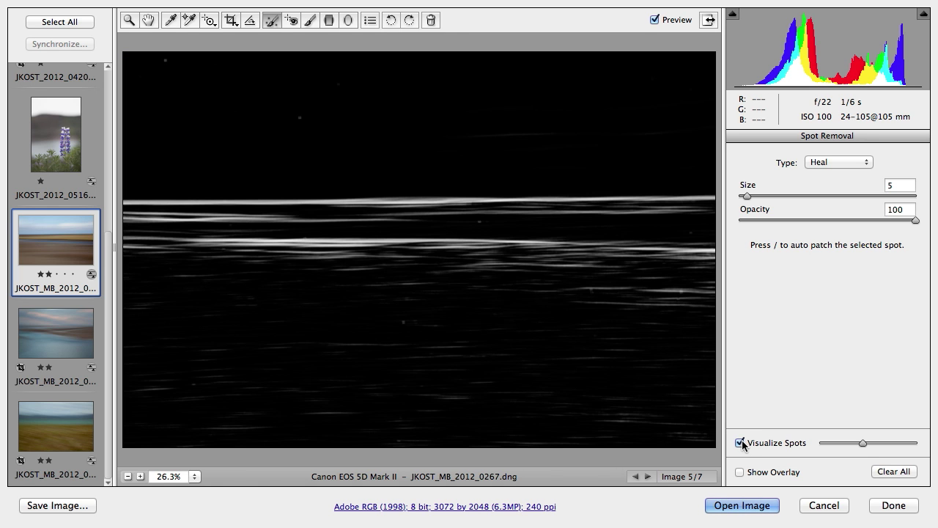
left_click(864, 444)
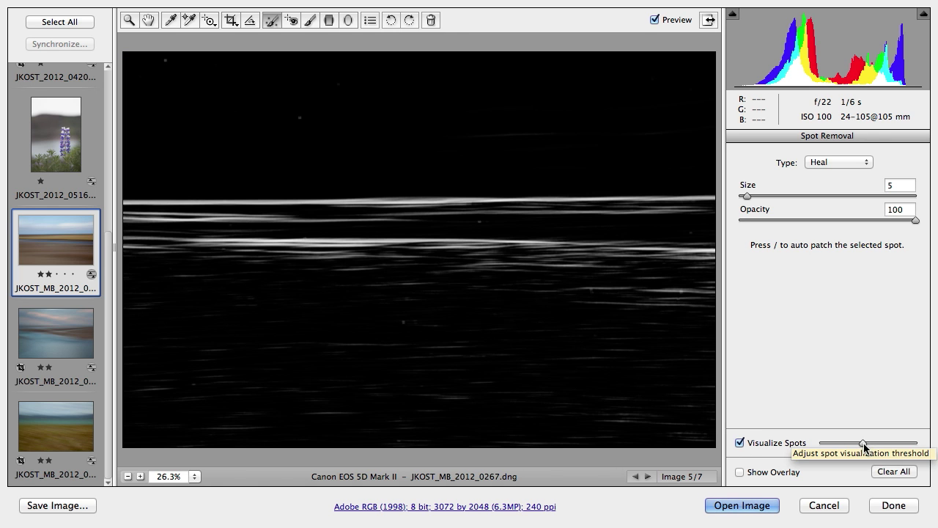
left_click_drag(864, 443, 909, 446)
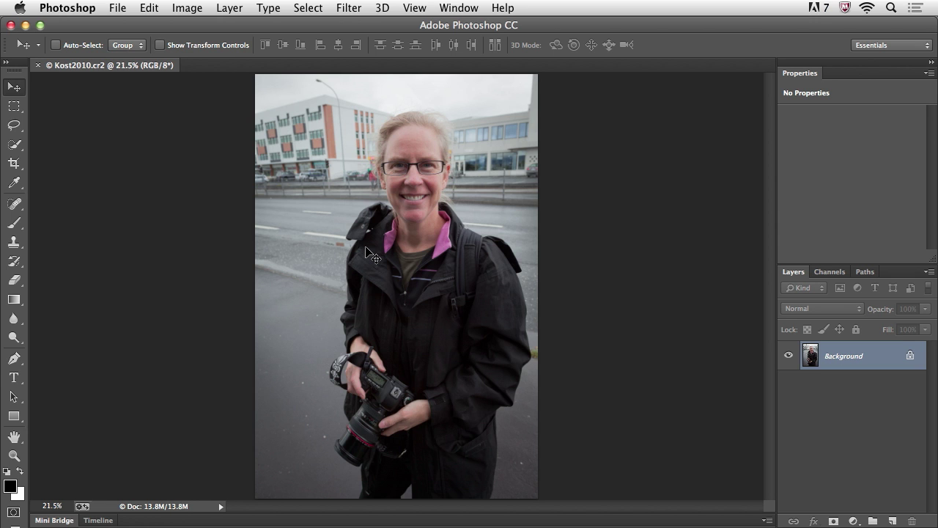
Bring up Image > Image Size, widen the dialog, and pan its preview onto the face and glasses.
left_click(194, 9)
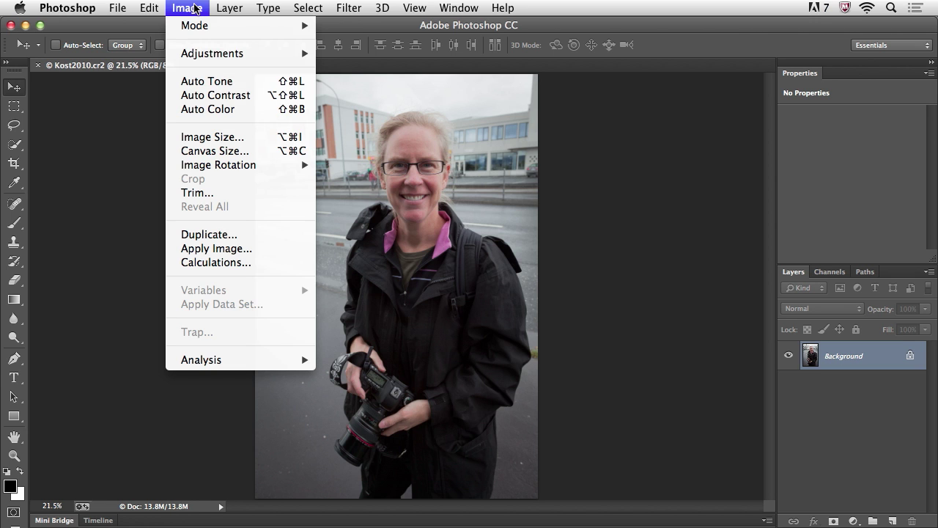
left_click(208, 138)
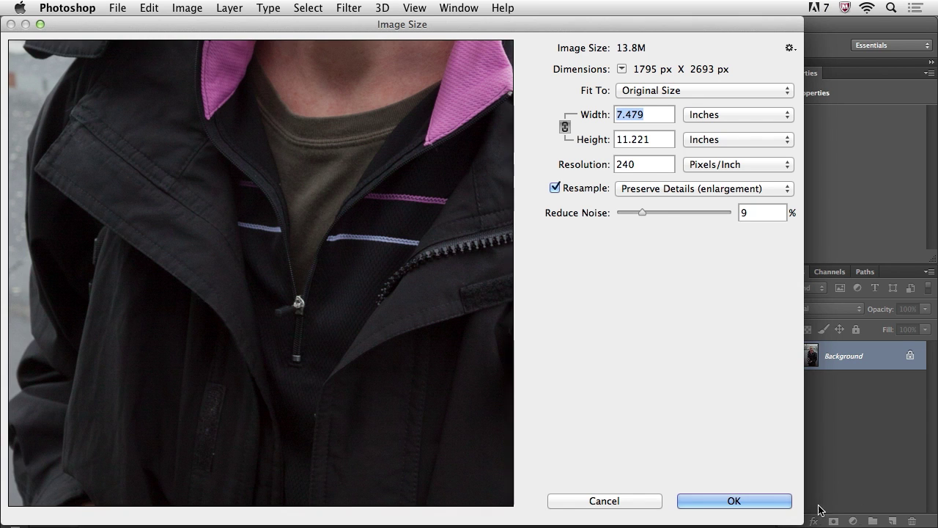
left_click_drag(806, 517, 937, 518)
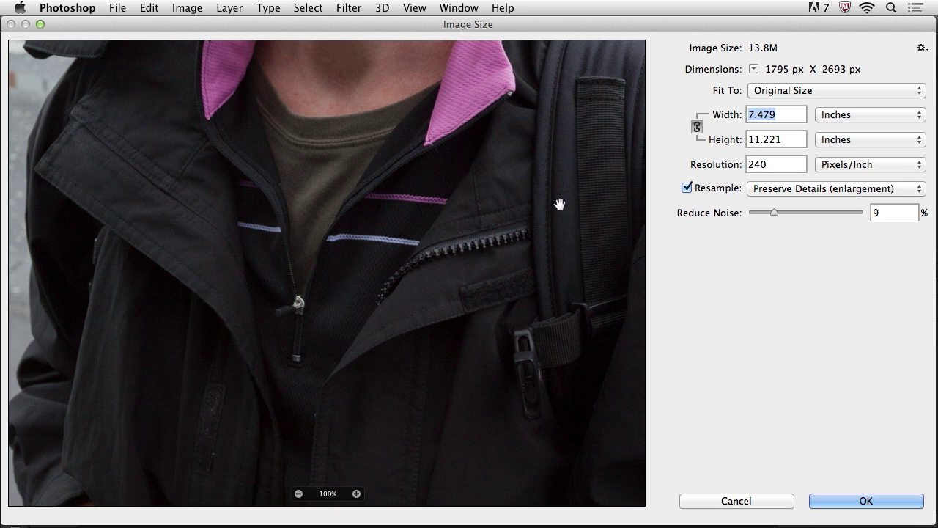
left_click_drag(403, 86, 375, 403)
left_click_drag(315, 95, 310, 272)
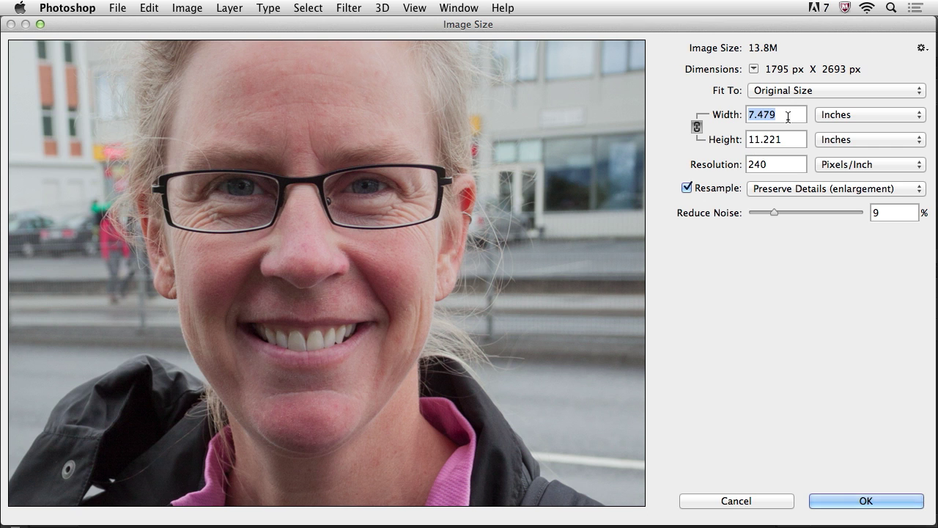
Enter 25 as the new size and preview the face with Automatic and Bicubic Smoother resampling.
type("25")
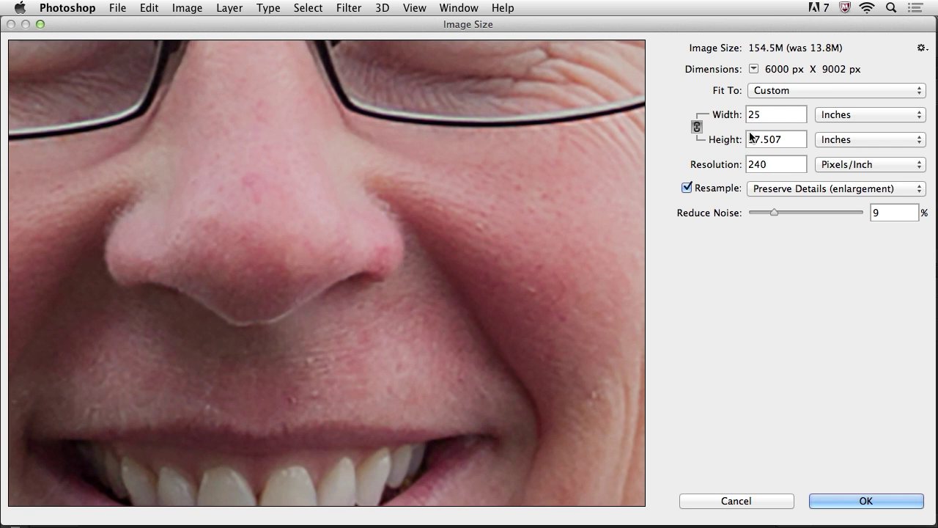
left_click_drag(557, 132, 513, 356)
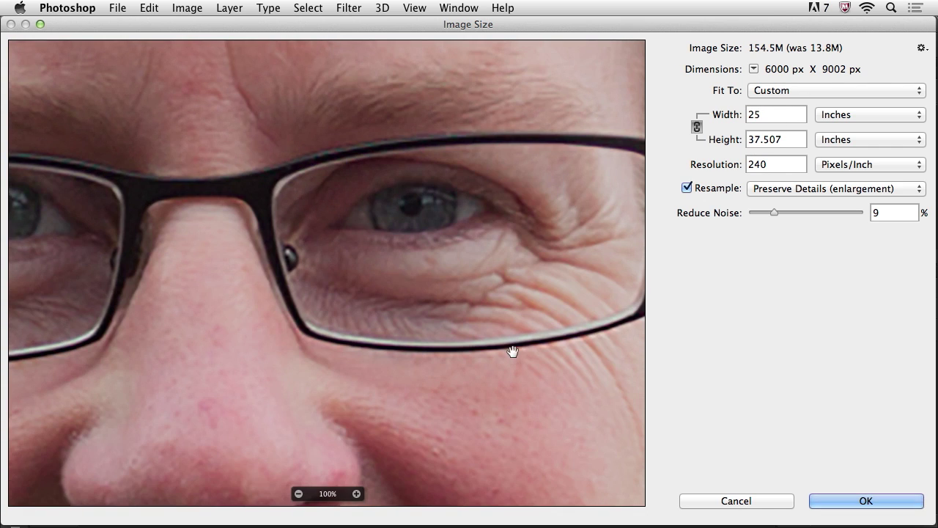
left_click(800, 194)
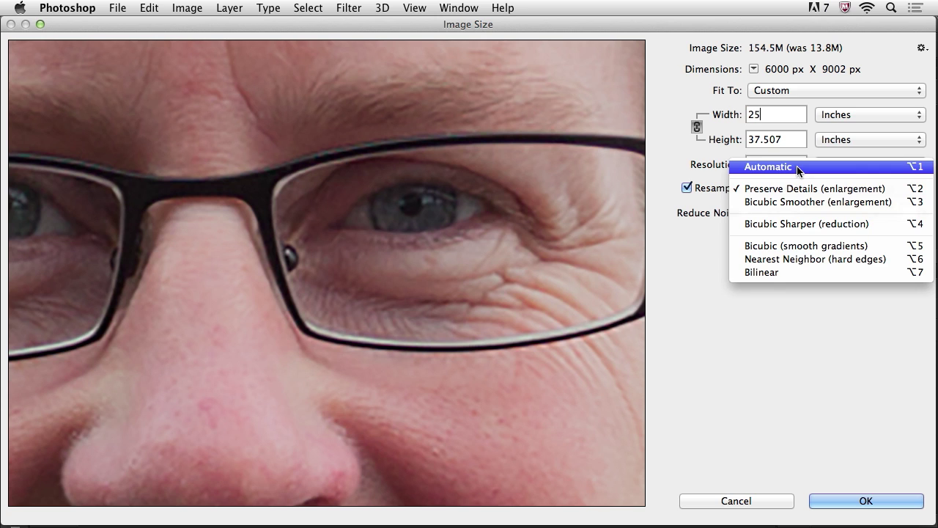
left_click(800, 169)
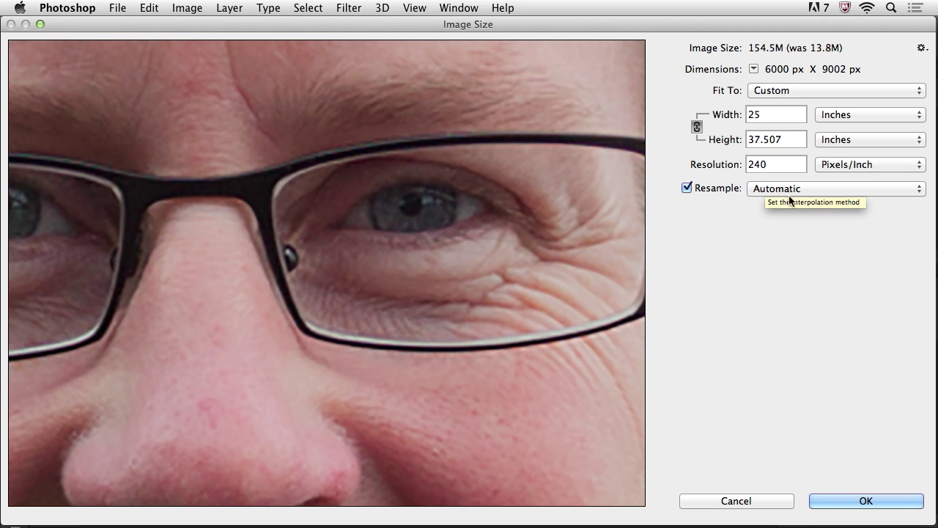
left_click(811, 191)
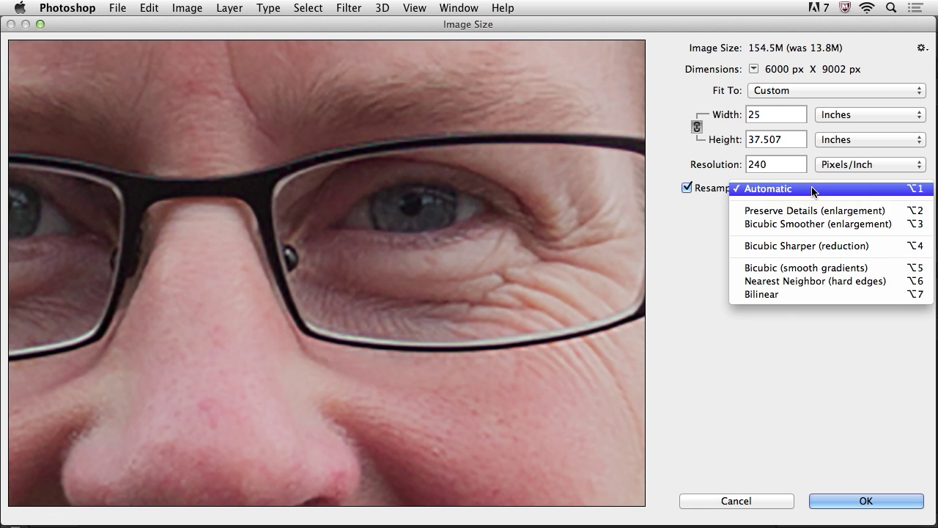
left_click(815, 225)
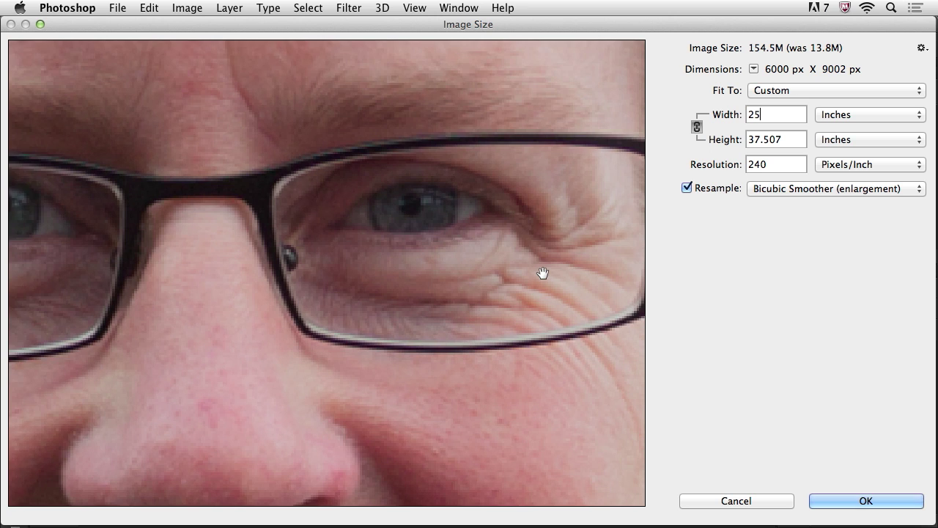
left_click_drag(542, 273, 491, 224)
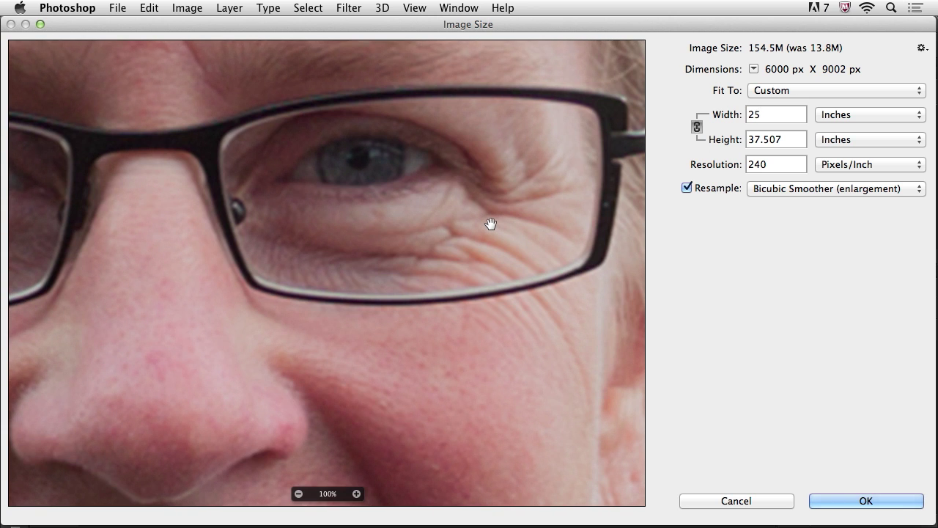
Compare Preserve Details, Bicubic Smoother and Automatic, then cancel to keep the 13.8M original.
left_click(785, 190)
left_click(786, 175)
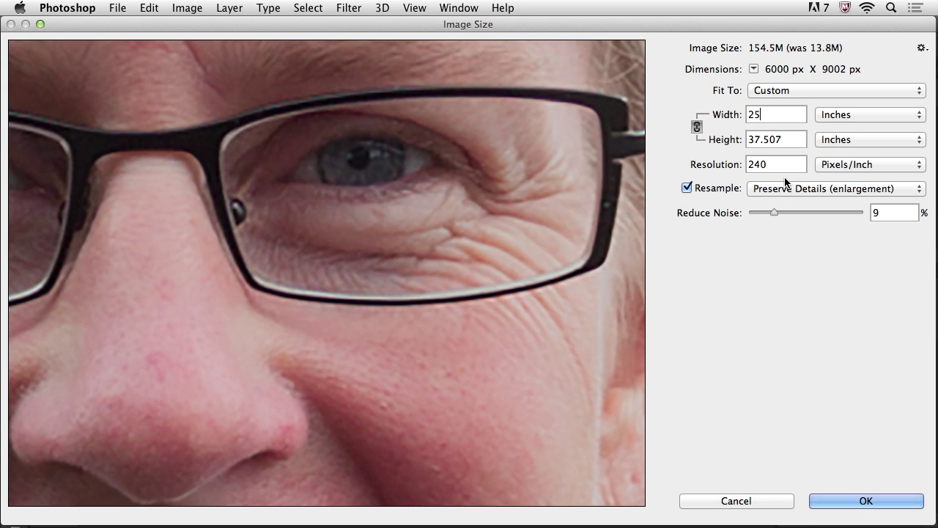
left_click(785, 187)
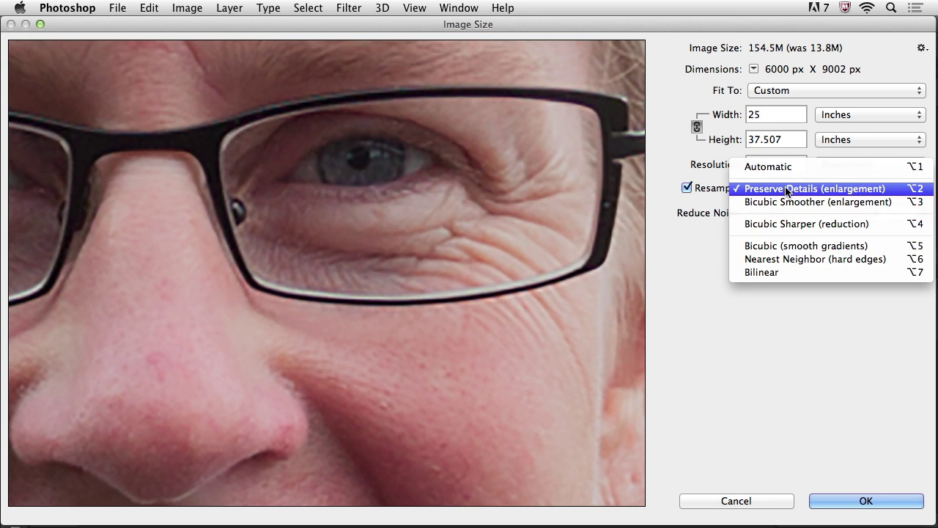
left_click(787, 197)
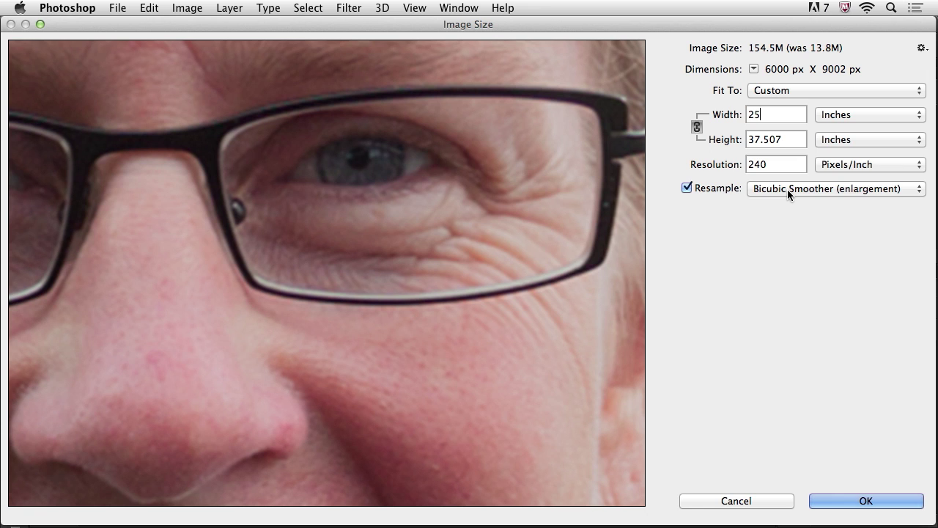
left_click(787, 189)
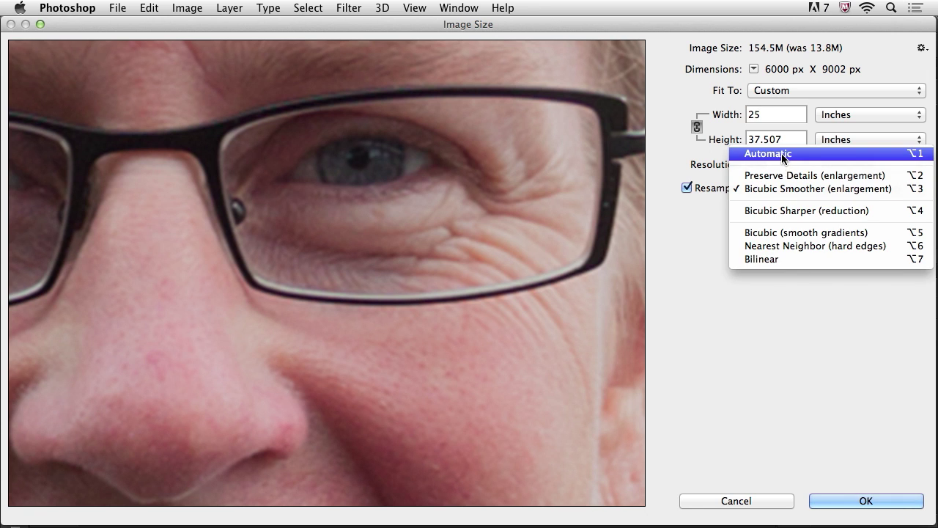
left_click(781, 155)
left_click(782, 189)
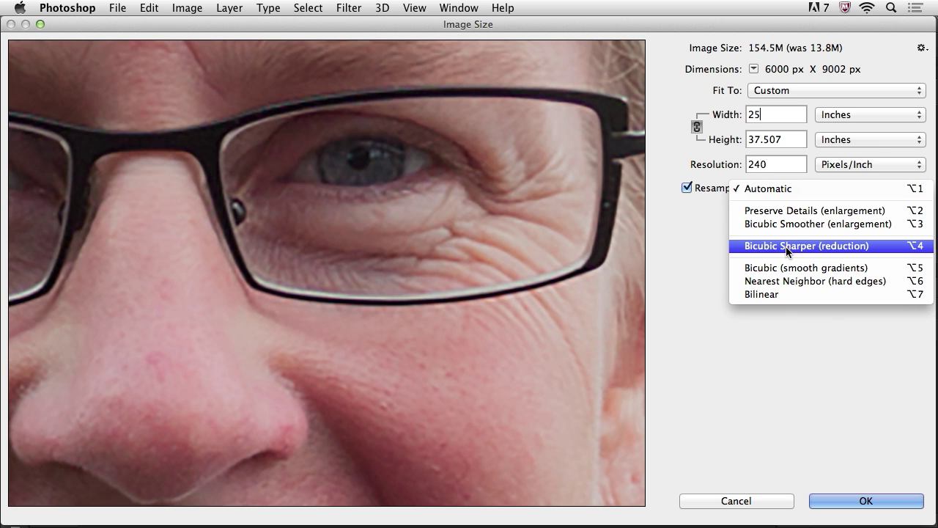
left_click(690, 230)
left_click(774, 502)
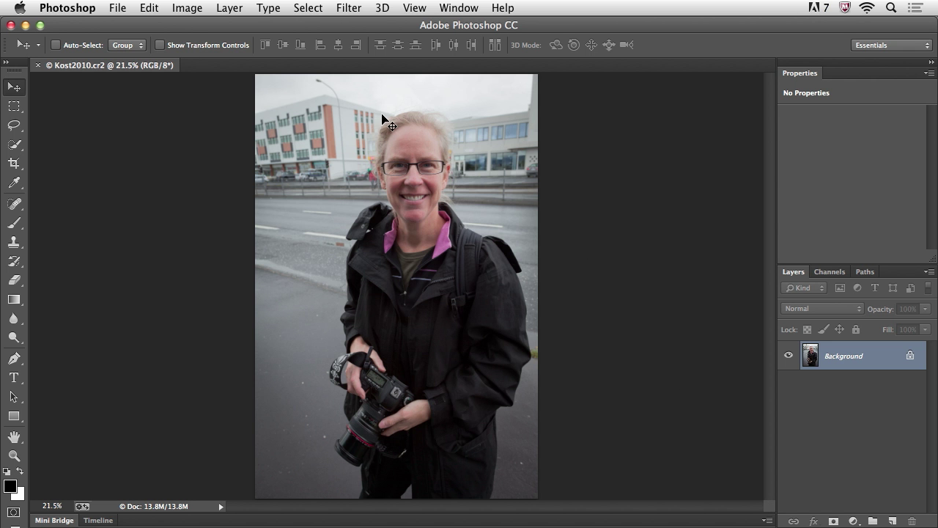
Open Filter > Sharpen > Smart Sharpen, enlarge its preview and pan to the hands and camera.
left_click(320, 10)
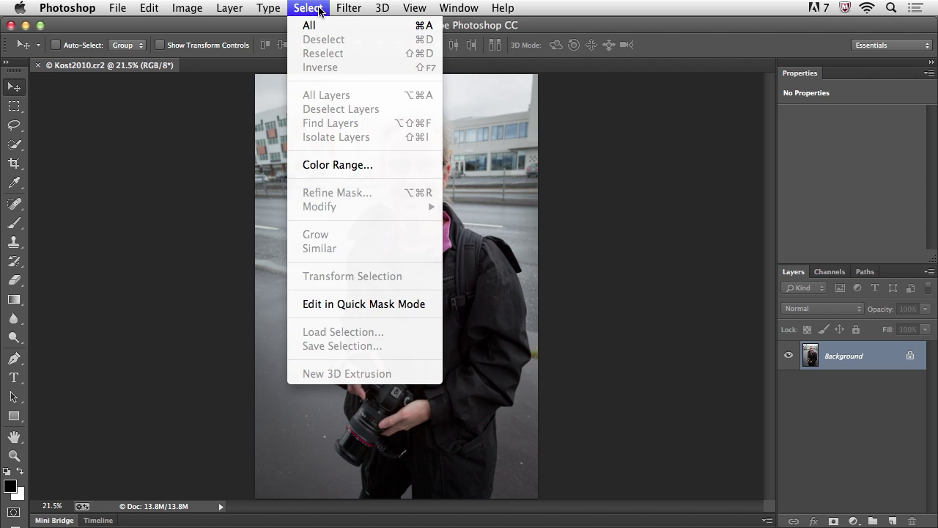
mouse_move(345, 8)
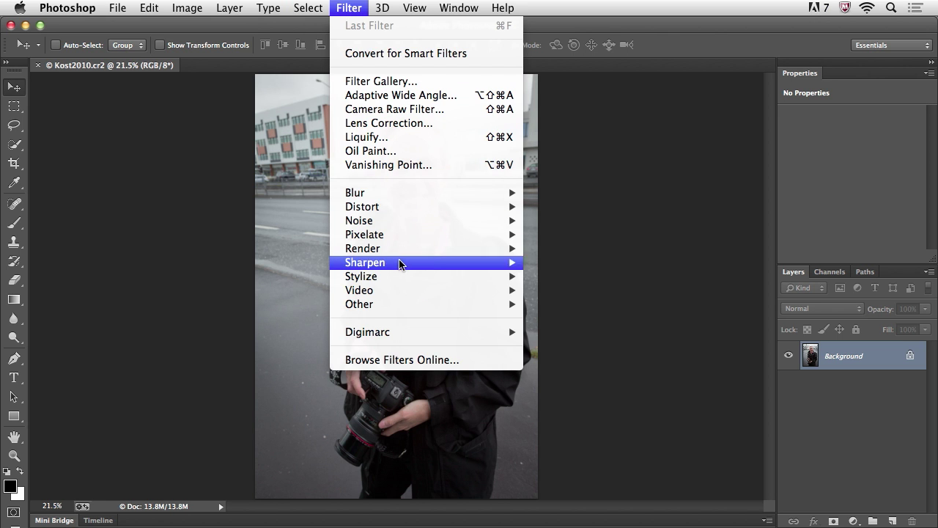
mouse_move(403, 264)
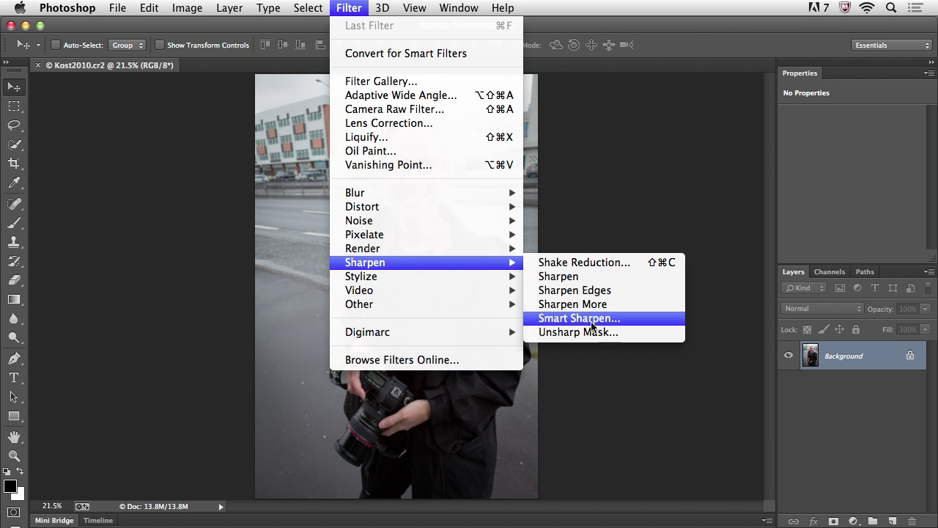
left_click(651, 320)
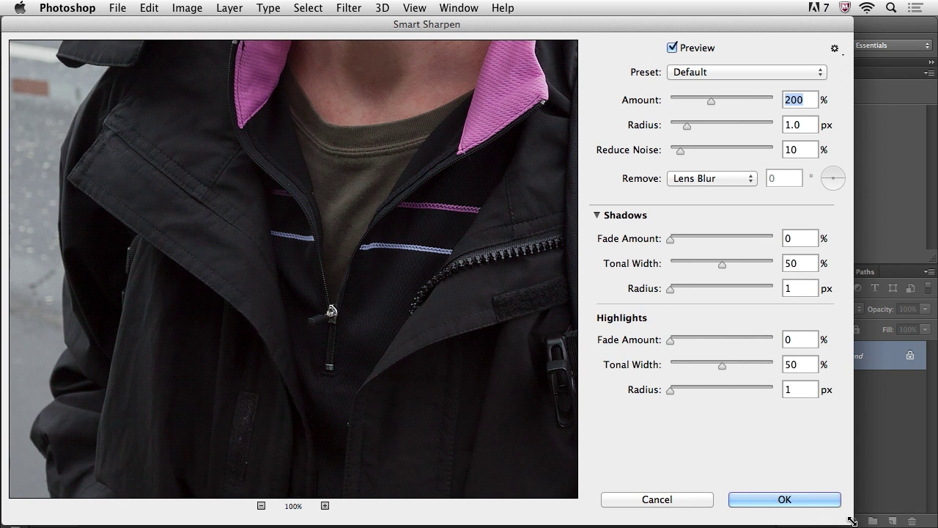
left_click_drag(853, 520, 937, 515)
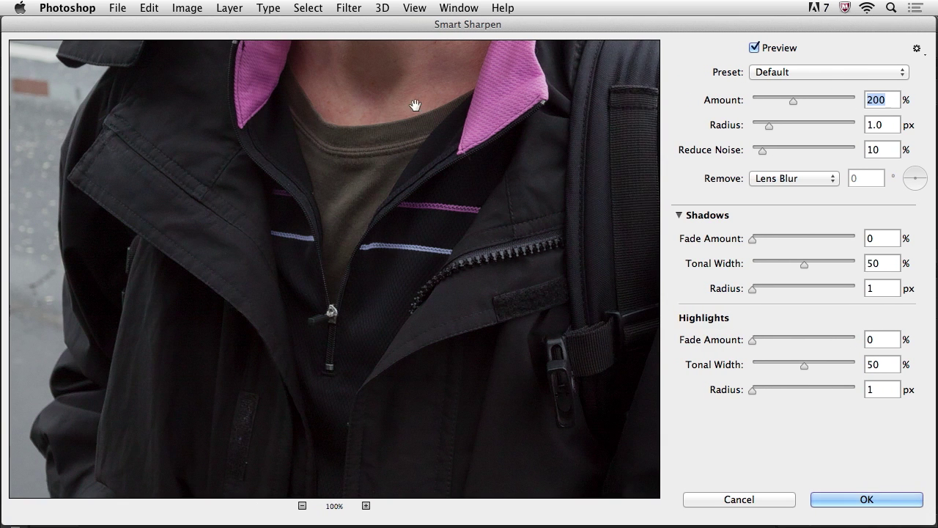
left_click_drag(419, 101, 368, 104)
left_click_drag(256, 308, 323, 73)
left_click_drag(344, 323, 424, 249)
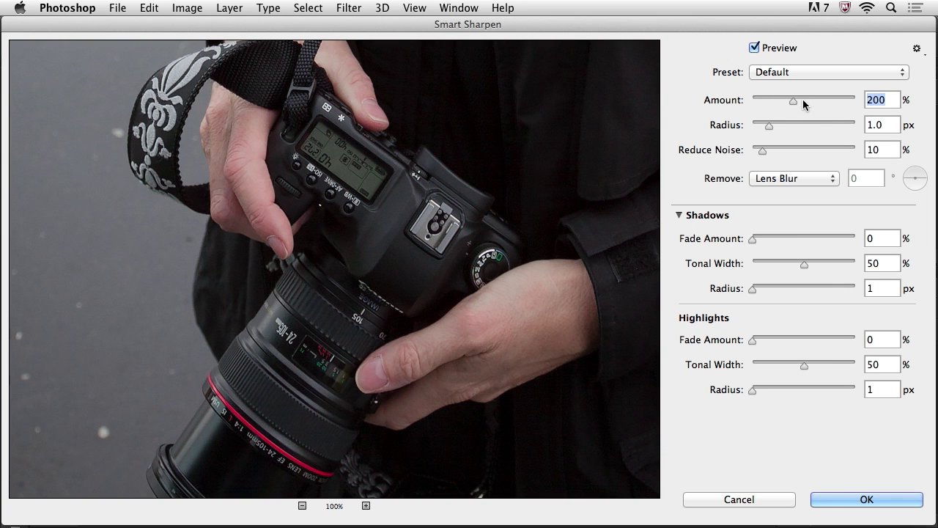
Set Amount to 300% and Radius to 2 px, comparing against the unsharpened original.
type("300")
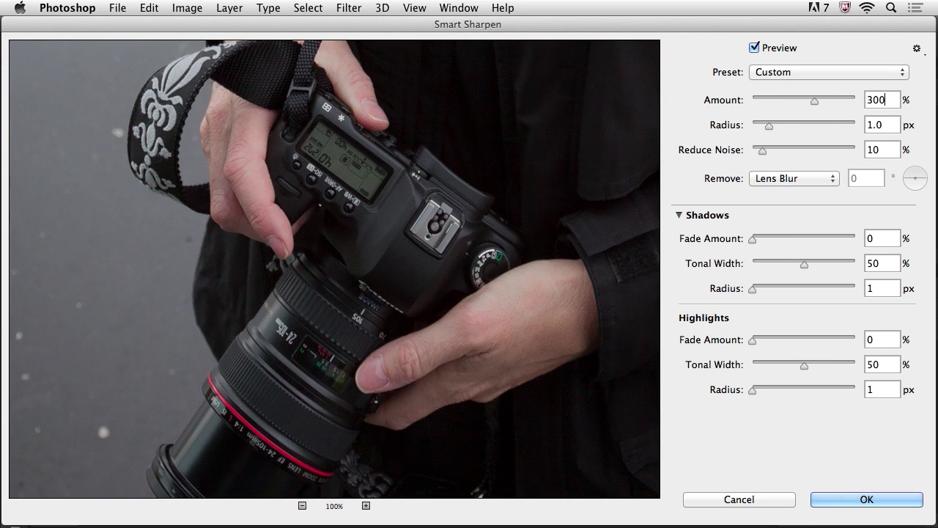
key("Tab")
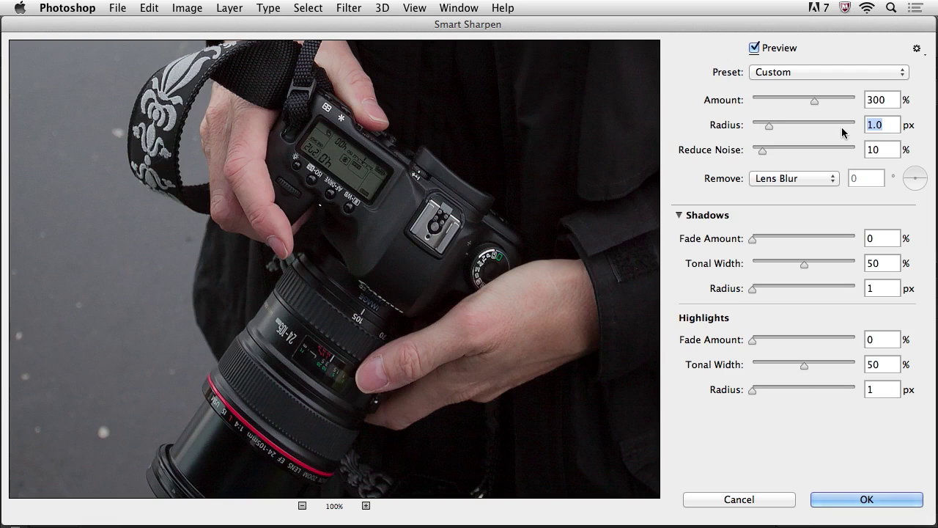
type("2")
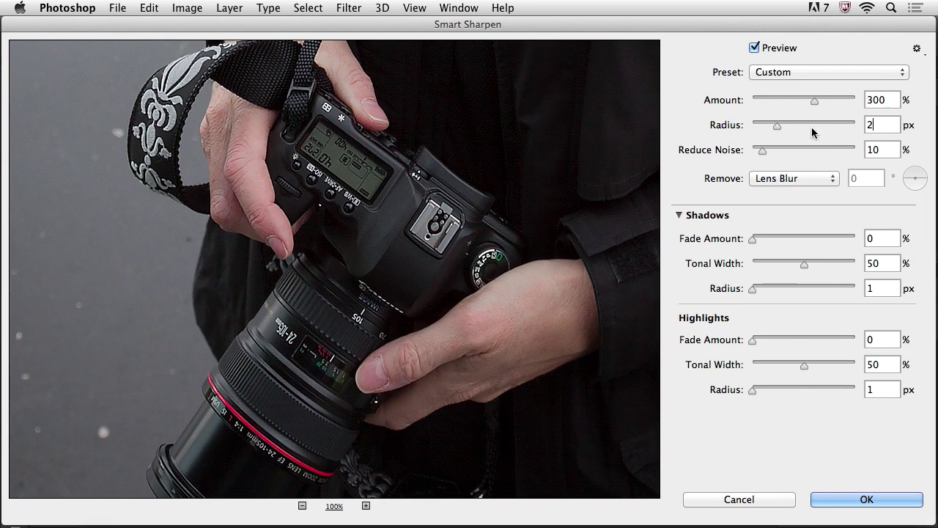
left_click(433, 180)
left_click(433, 181)
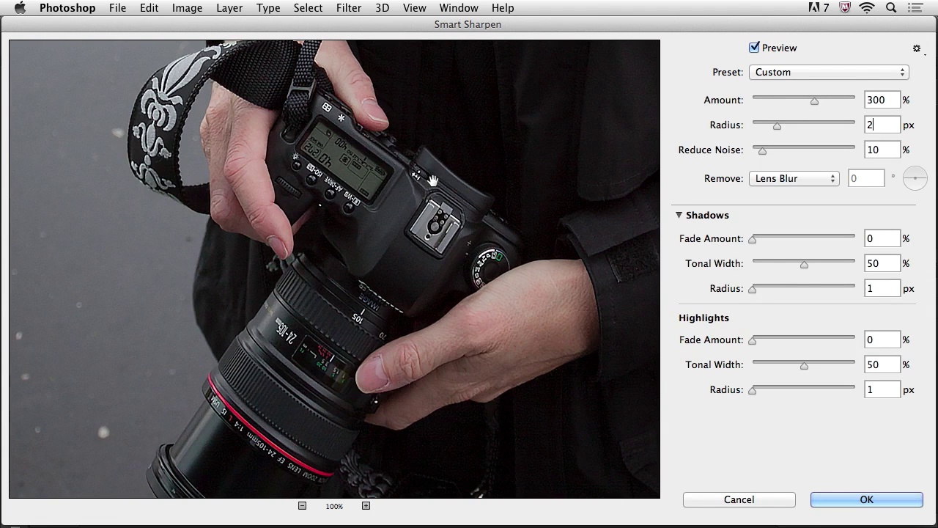
left_click(915, 52)
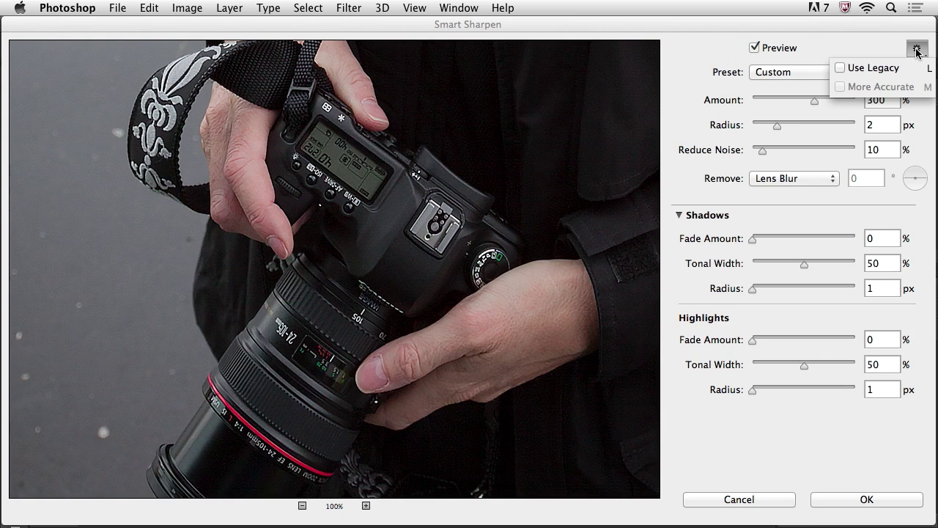
Toggle Use Legacy on and off in the gear menu, then set Reduce Noise to 28%.
left_click(872, 67)
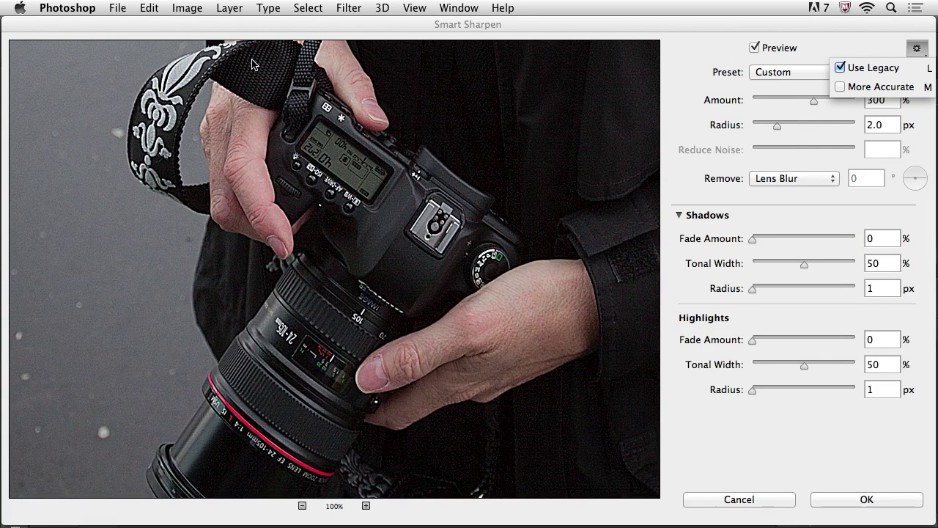
key("l")
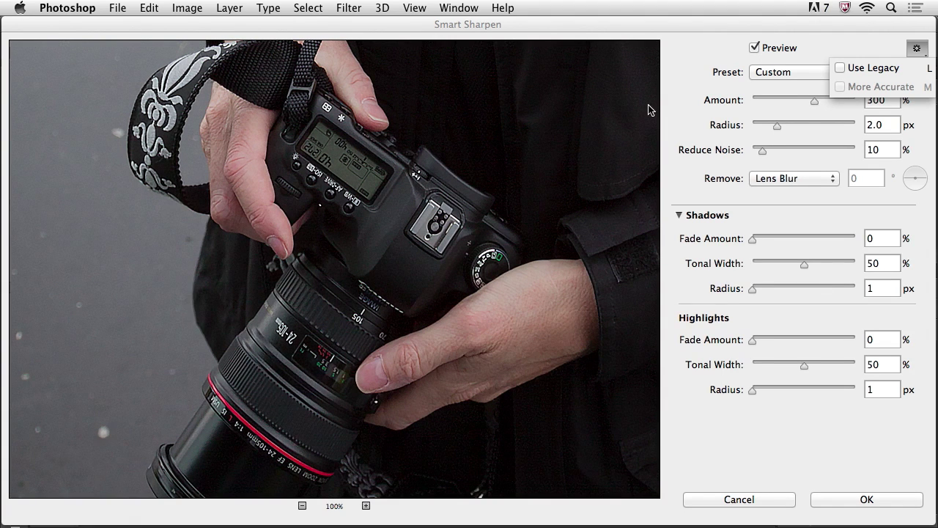
left_click(684, 115)
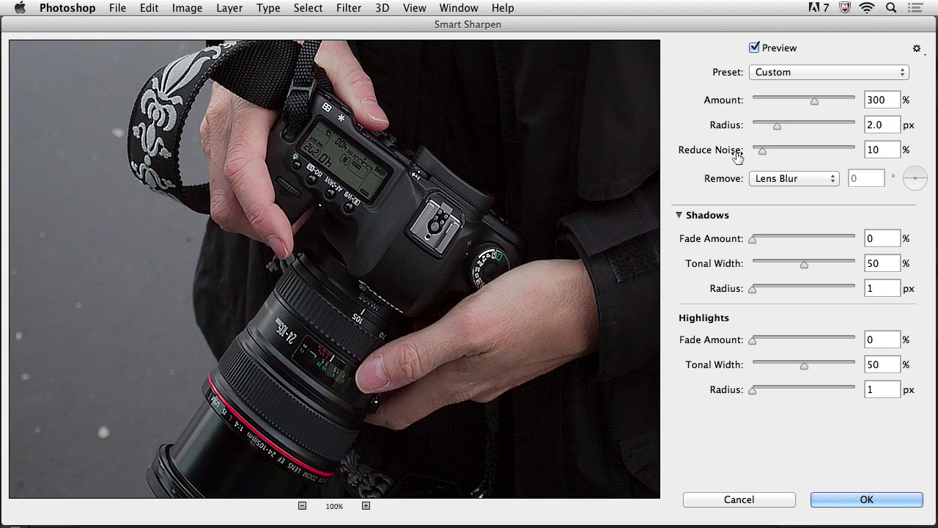
left_click_drag(765, 155, 781, 152)
Cancel the Smart Sharpen dialog so no sharpening is applied.
left_click(737, 497)
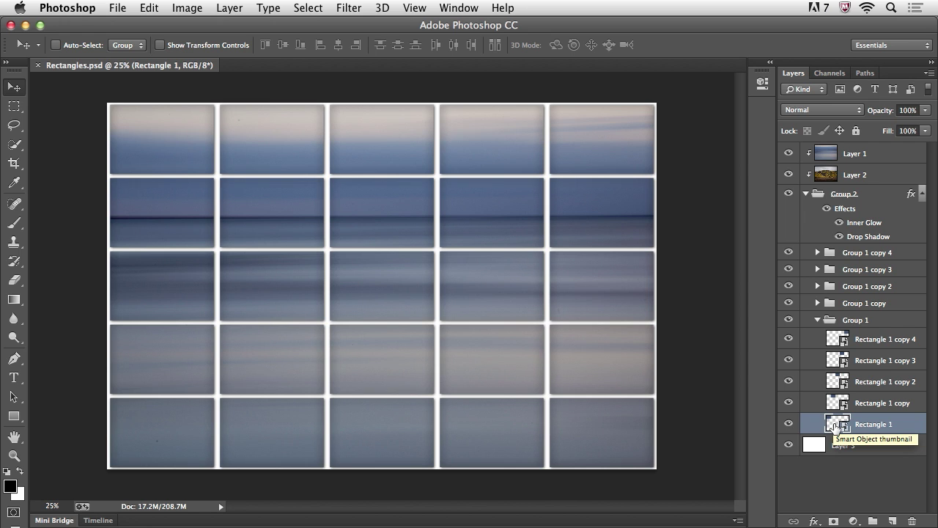
In the Rectangle 1 smart object, link the corner radii and round all corners to 125 px.
double_click(834, 426)
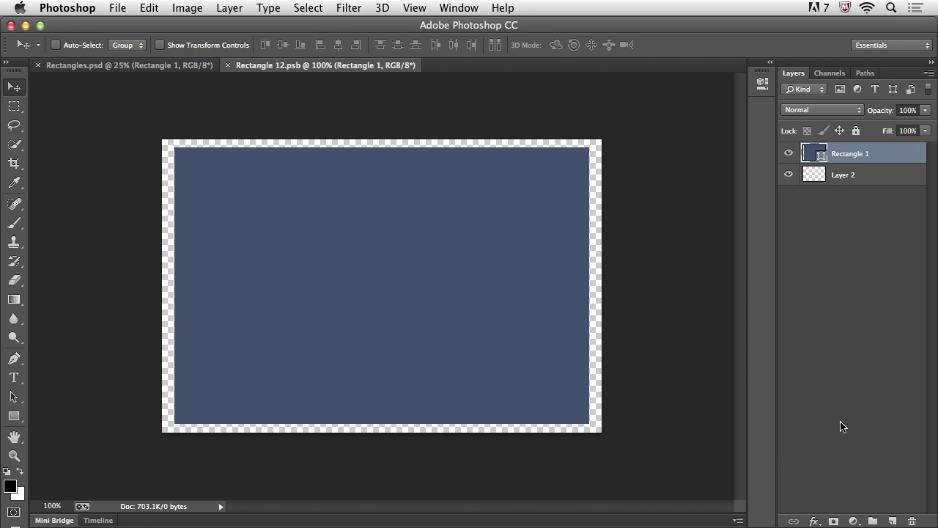
left_click(763, 83)
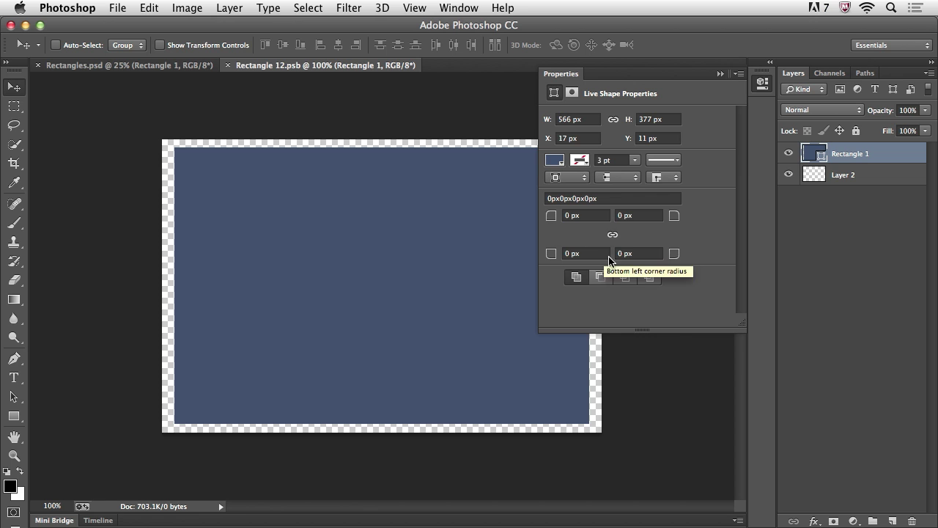
left_click(613, 235)
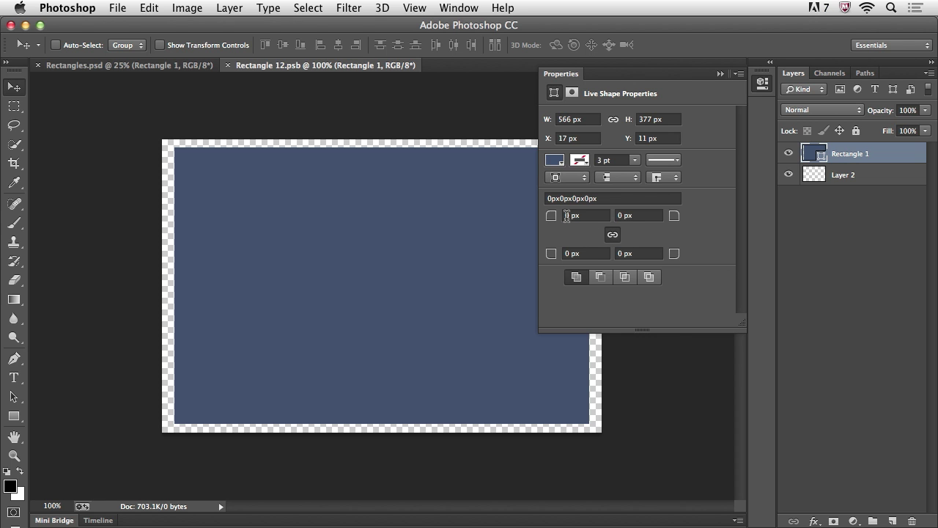
left_click_drag(553, 217, 617, 214)
left_click_drag(554, 222, 579, 222)
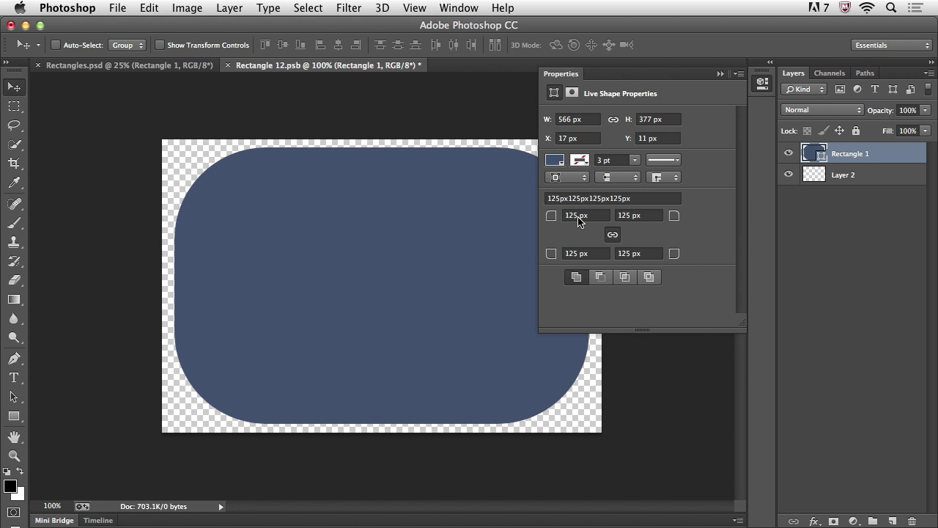
Unlink the corners, set the top-left radius to 0, then save and close the rectangle file.
left_click(613, 235)
left_click_drag(555, 220, 390, 199)
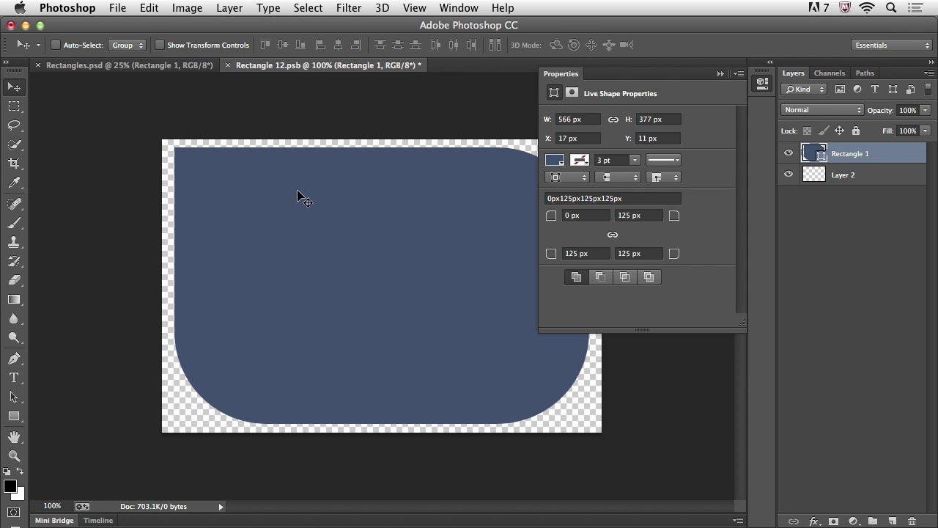
key("super+s")
key("super+w")
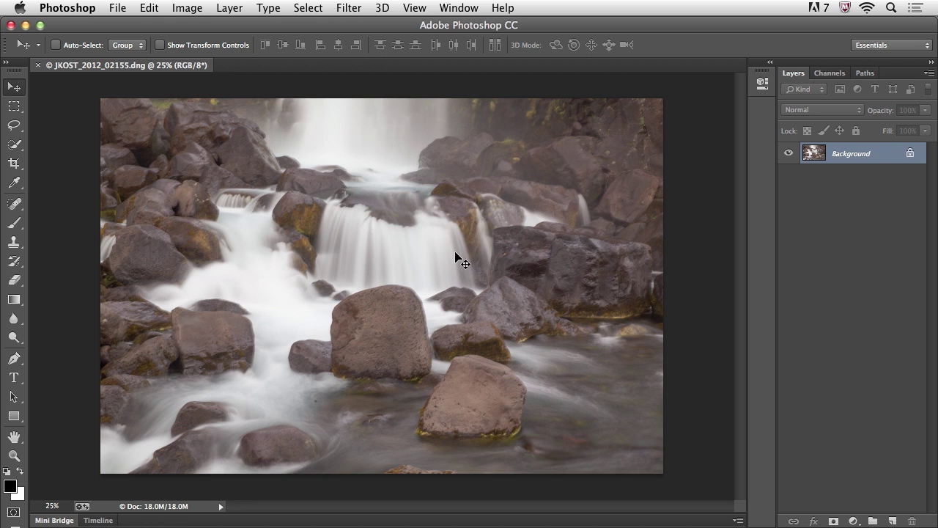
Convert the Background layer to a smart object and launch Filter > Sharpen > Shake Reduction.
right_click(867, 156)
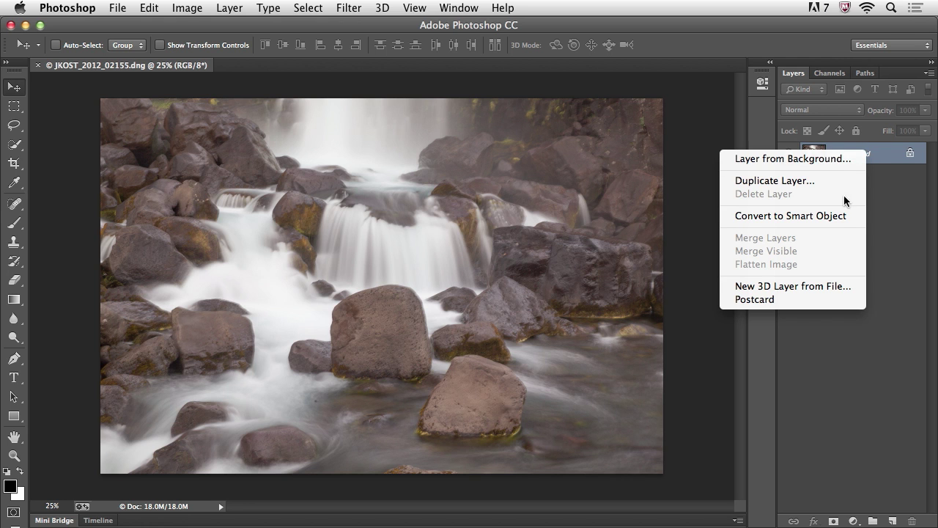
left_click(831, 217)
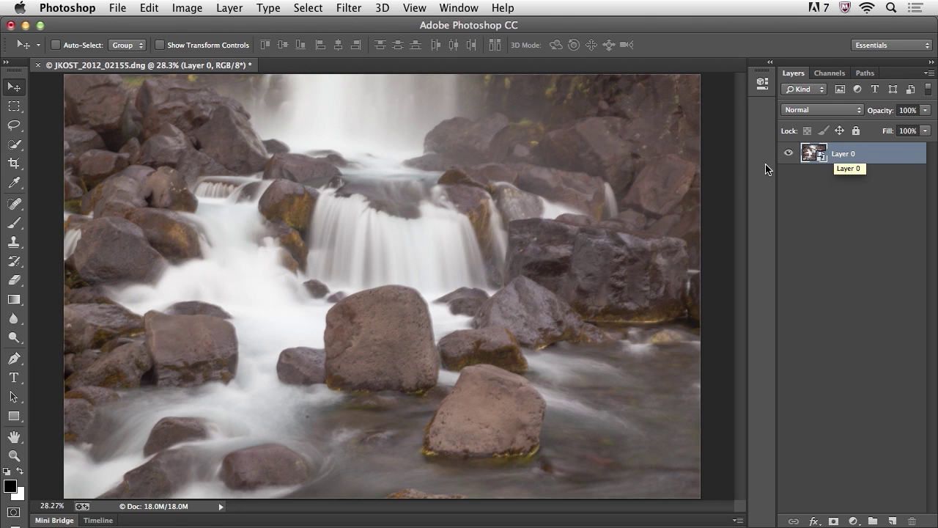
left_click(348, 9)
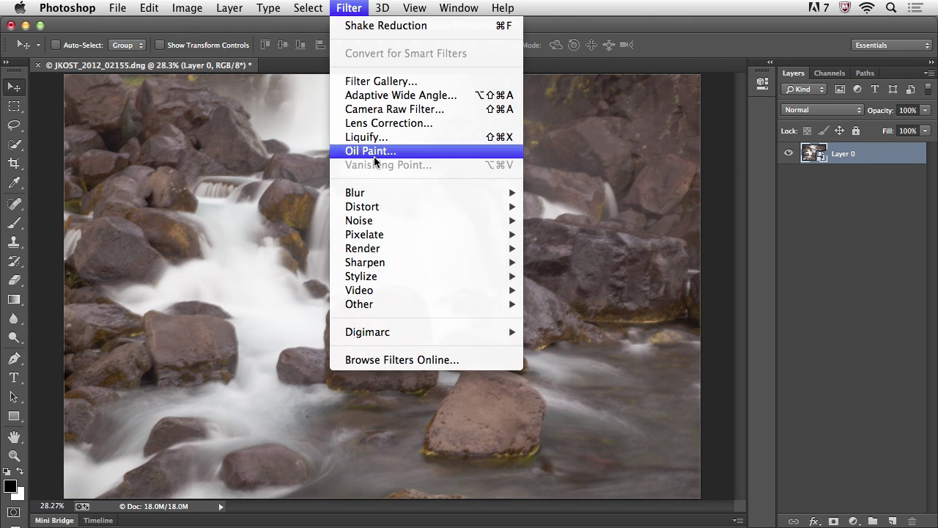
mouse_move(387, 265)
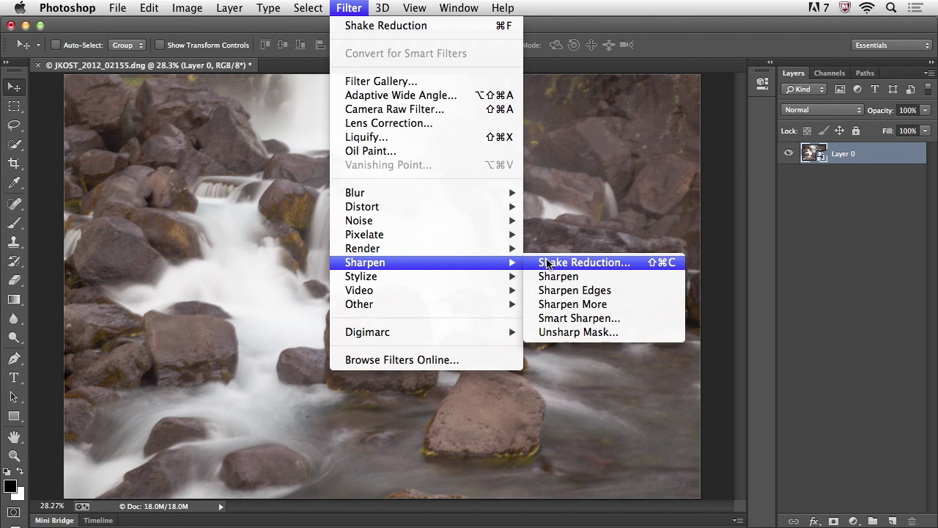
left_click(564, 263)
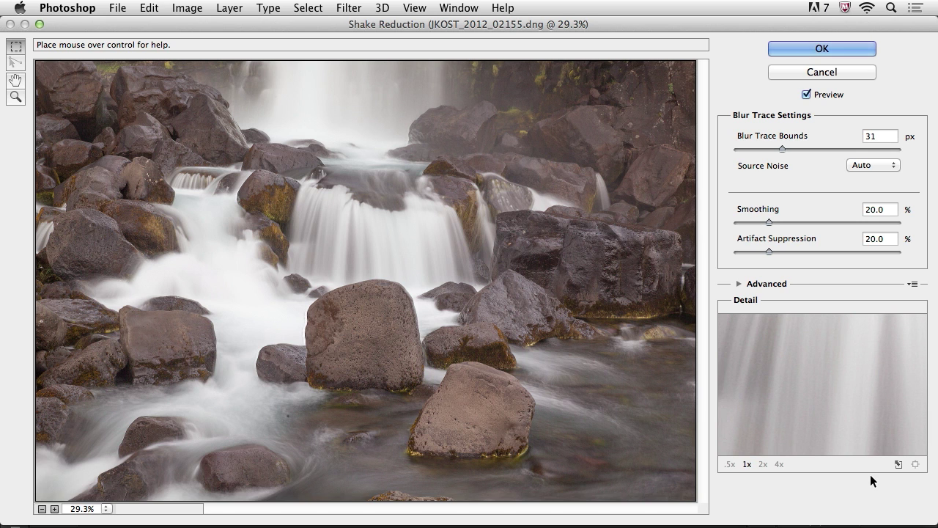
key("q")
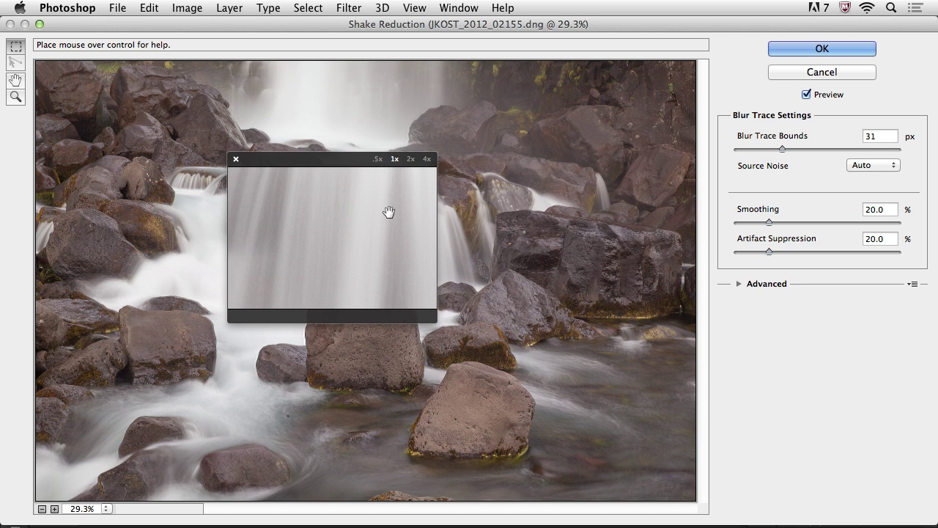
left_click_drag(344, 162, 377, 223)
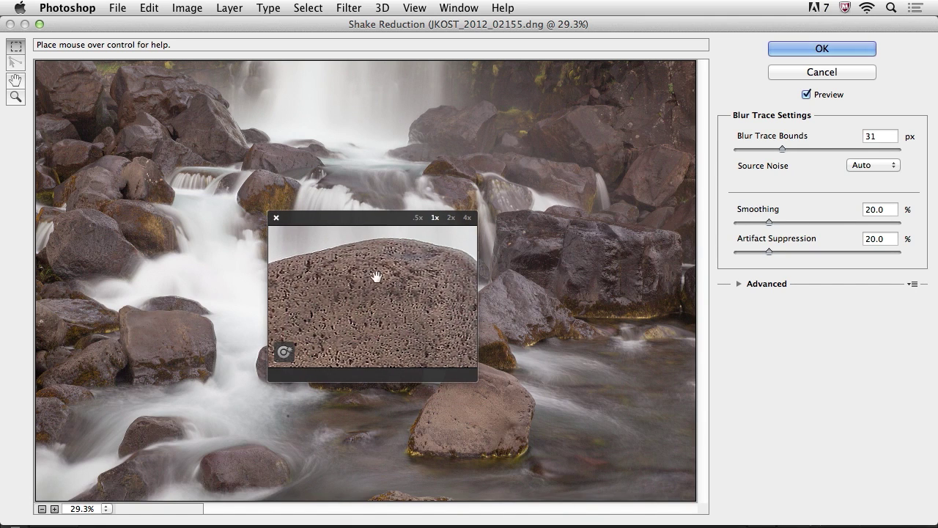
left_click(375, 307)
left_click_drag(381, 220, 192, 105)
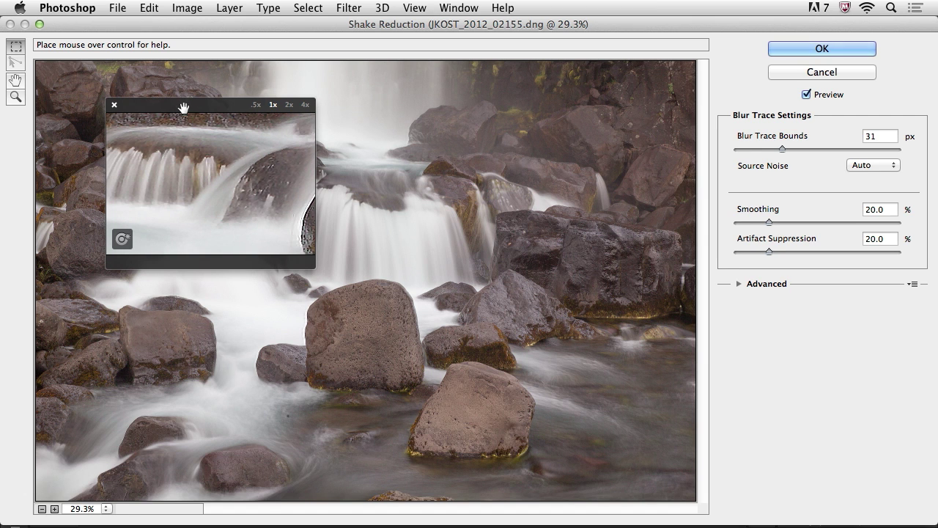
key("q")
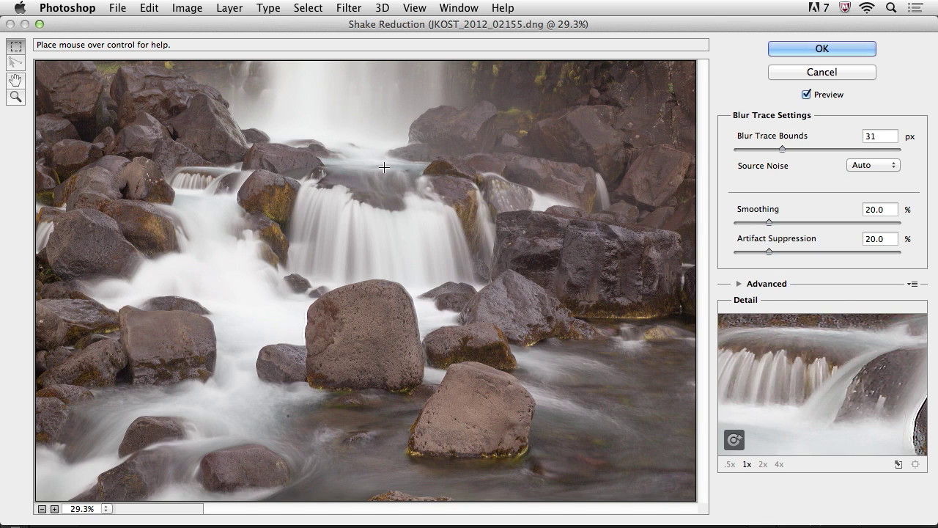
Expand Advanced and drag the blur estimation region onto the central waterfall.
left_click(738, 284)
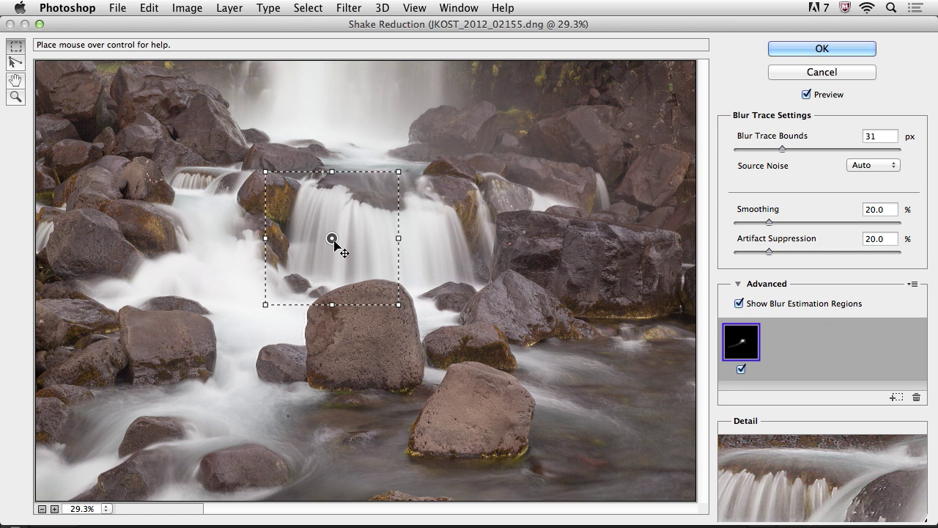
left_click_drag(333, 240, 448, 274)
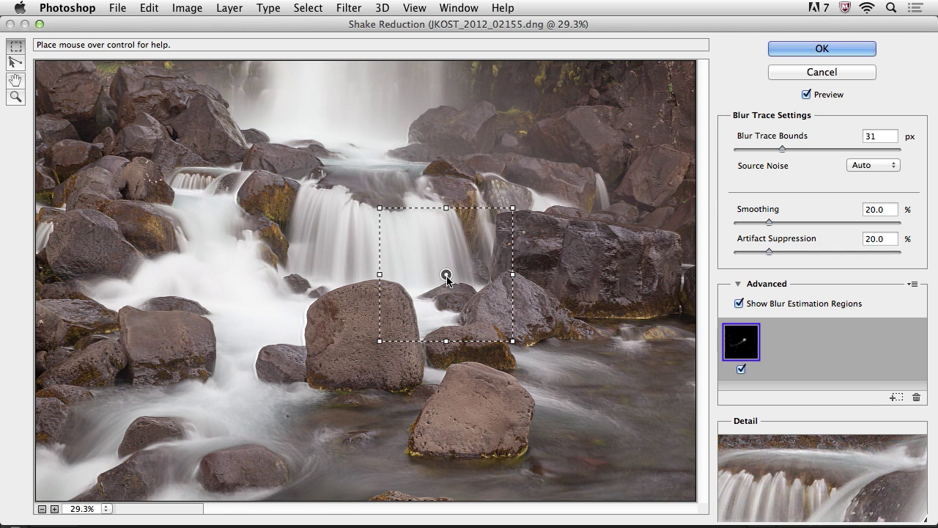
Apply Shake Reduction with OK and pan to the big rock's left edge.
left_click(822, 49)
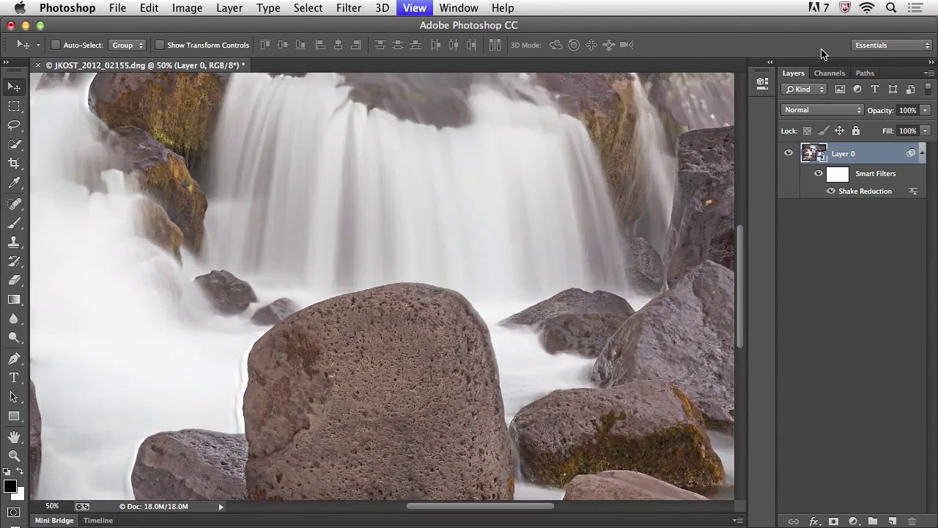
left_click_drag(356, 398, 402, 289)
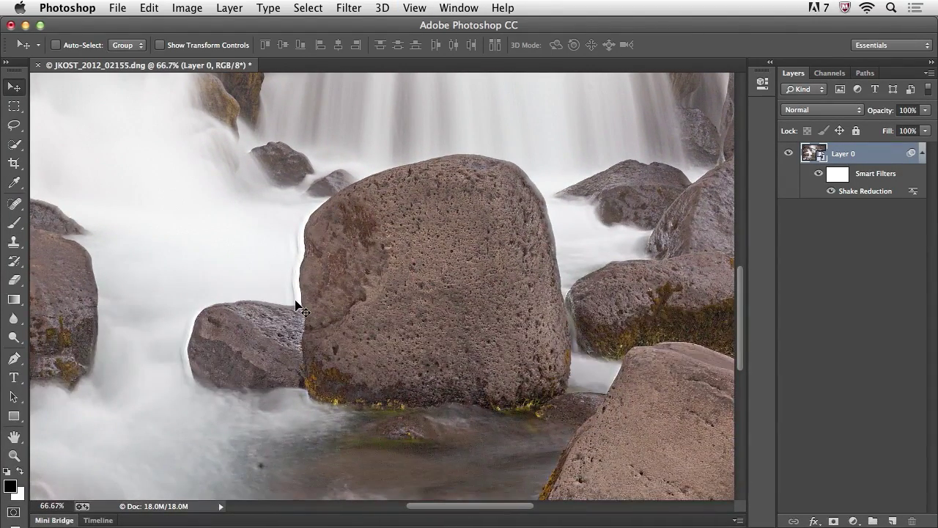
Paint black on the Smart Filters mask along the rock's left edge, then toggle Shake Reduction to compare.
key("b")
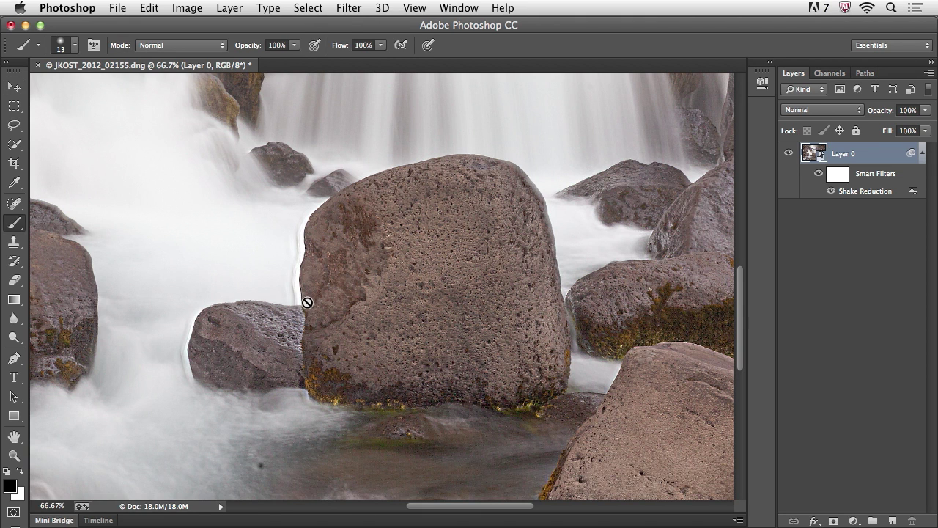
left_click(834, 178)
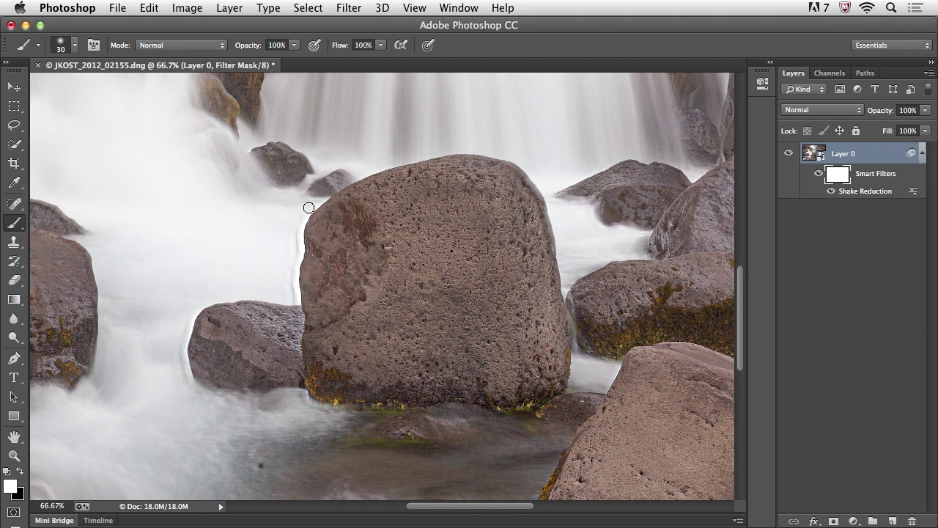
key("x")
left_click_drag(313, 204, 294, 295)
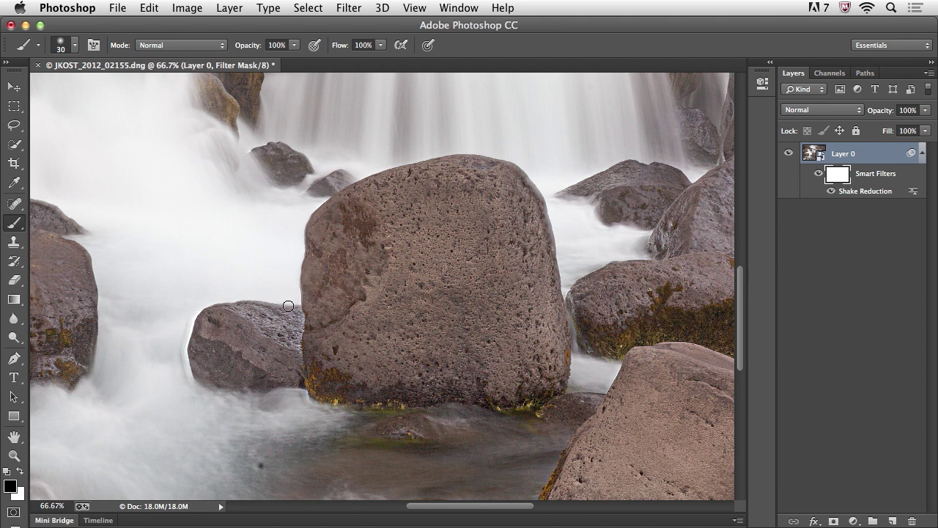
left_click(832, 191)
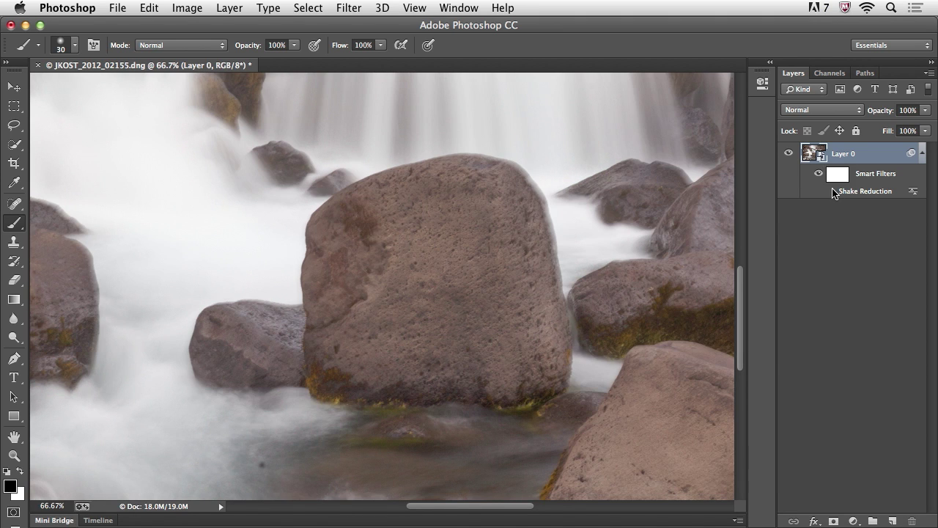
left_click(832, 191)
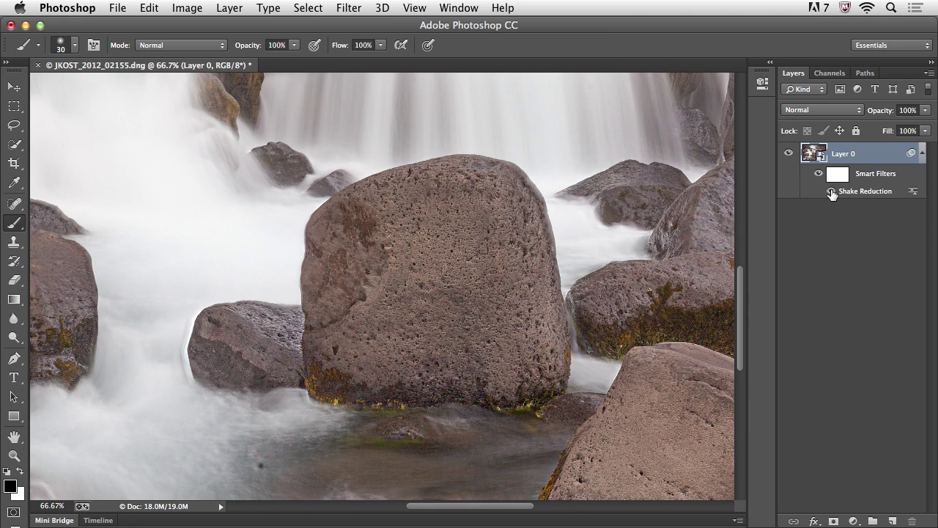